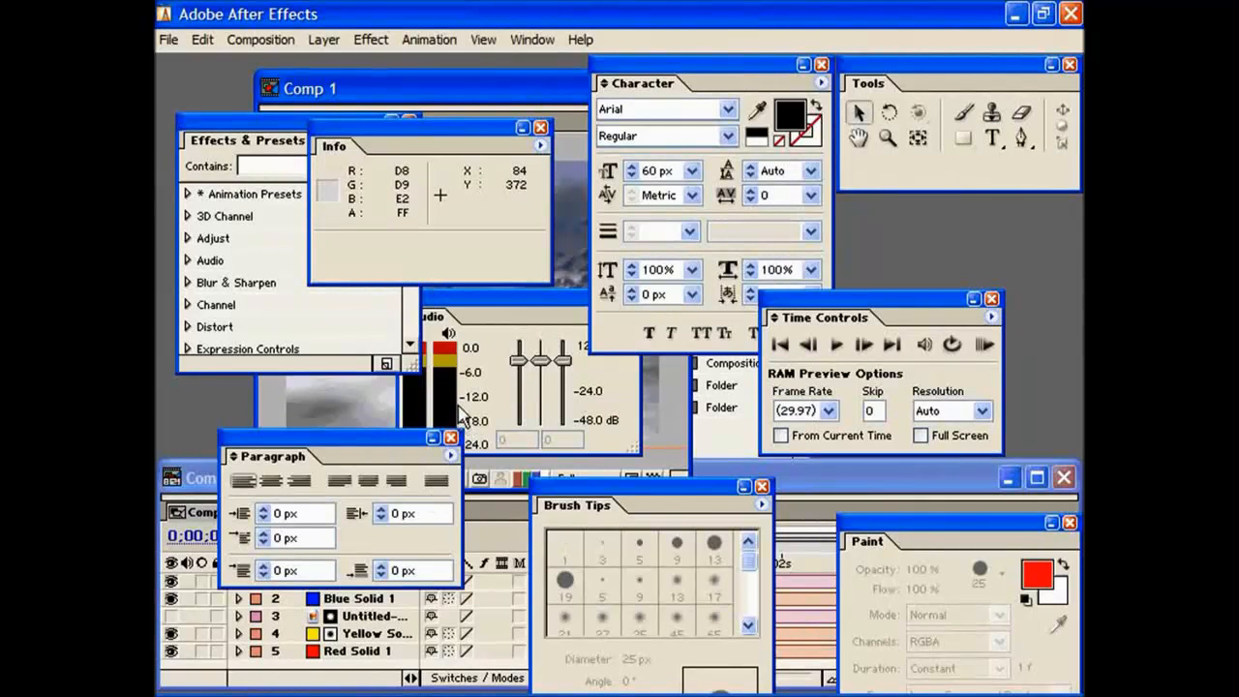
Reset all floating palettes to their default locations
left_click(532, 40)
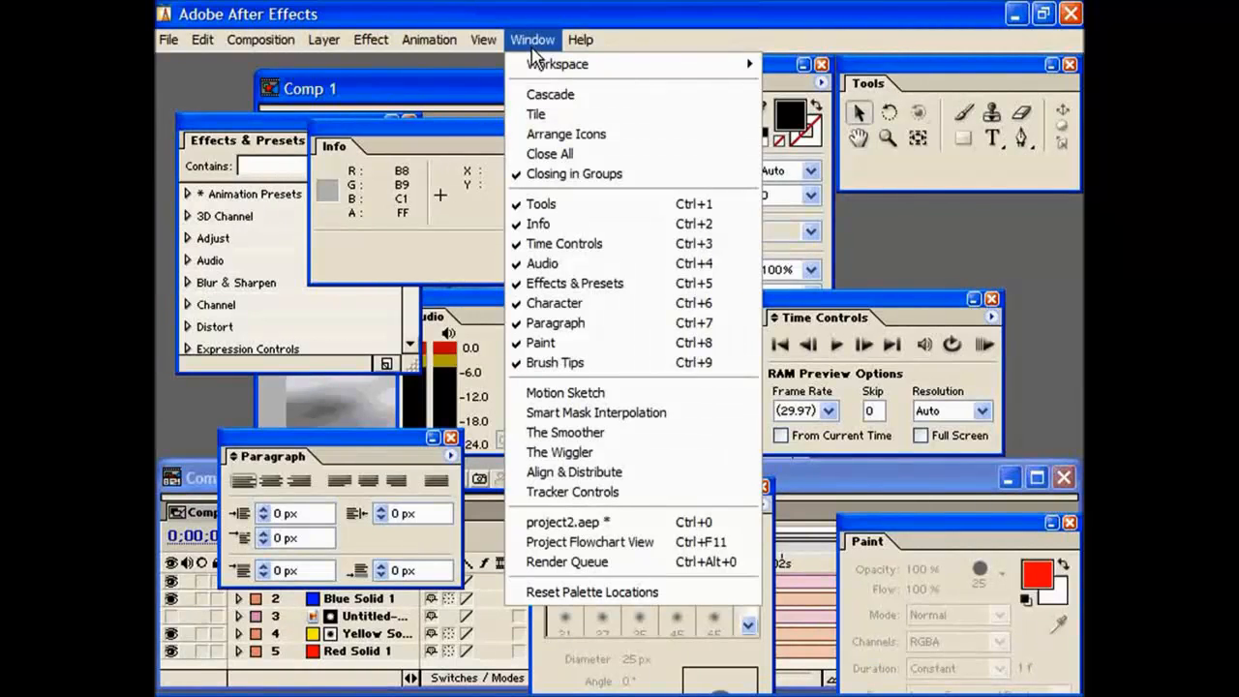
left_click(548, 593)
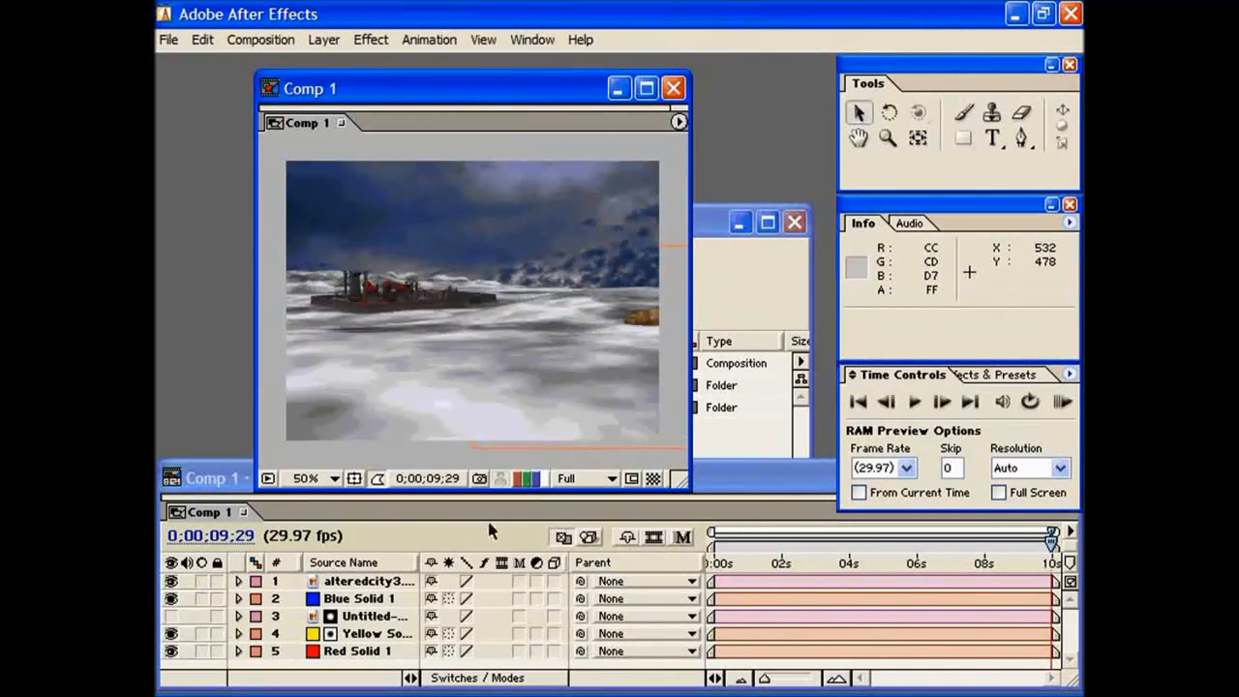
Apply the One Comp View workspace and fit the Comp 1 window between the Project window and the palettes
left_click(531, 41)
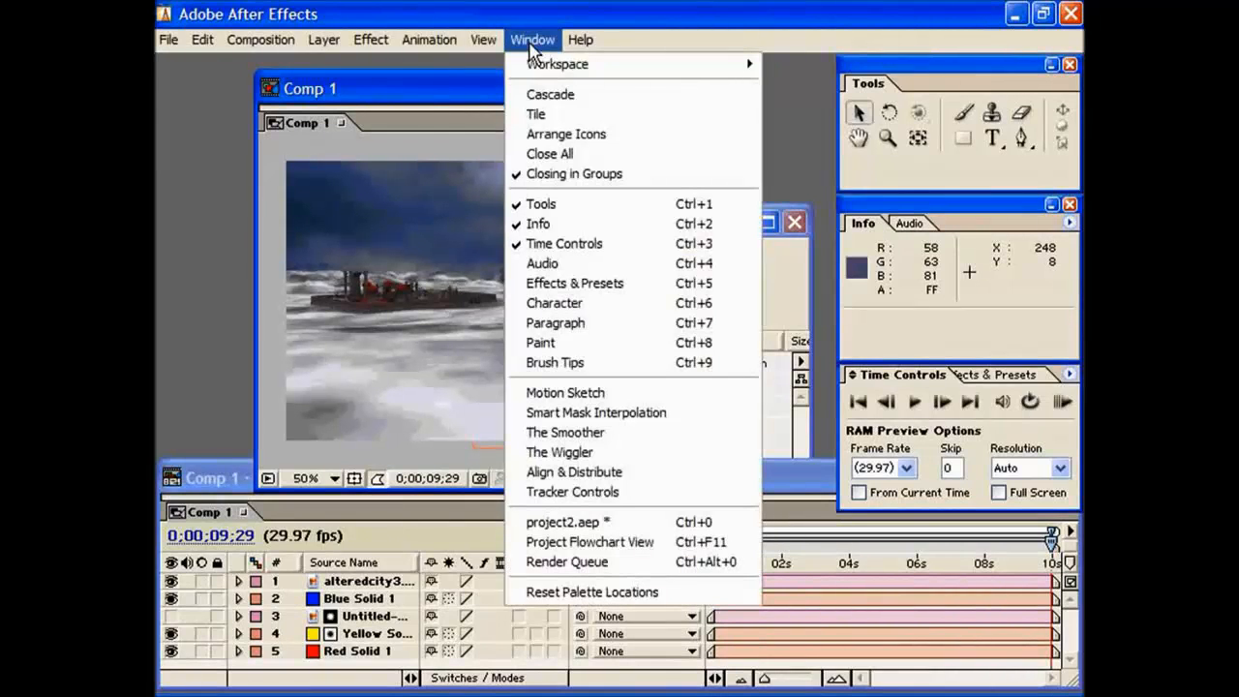
mouse_move(539, 66)
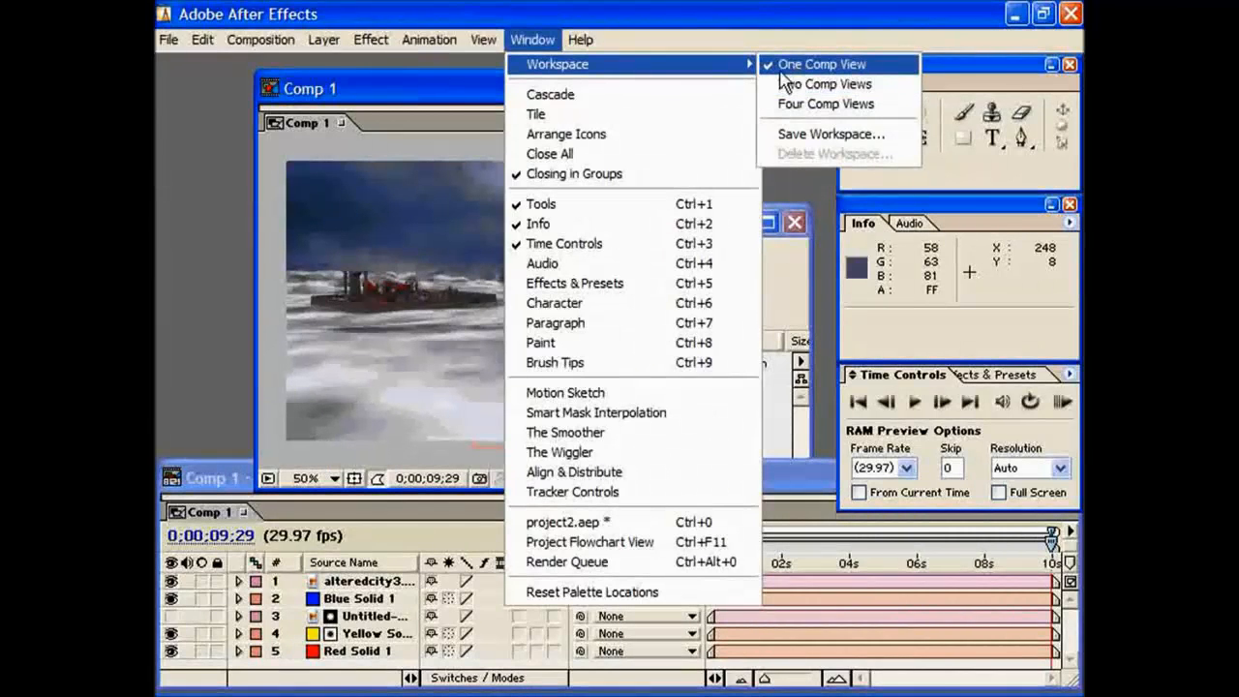
left_click(819, 66)
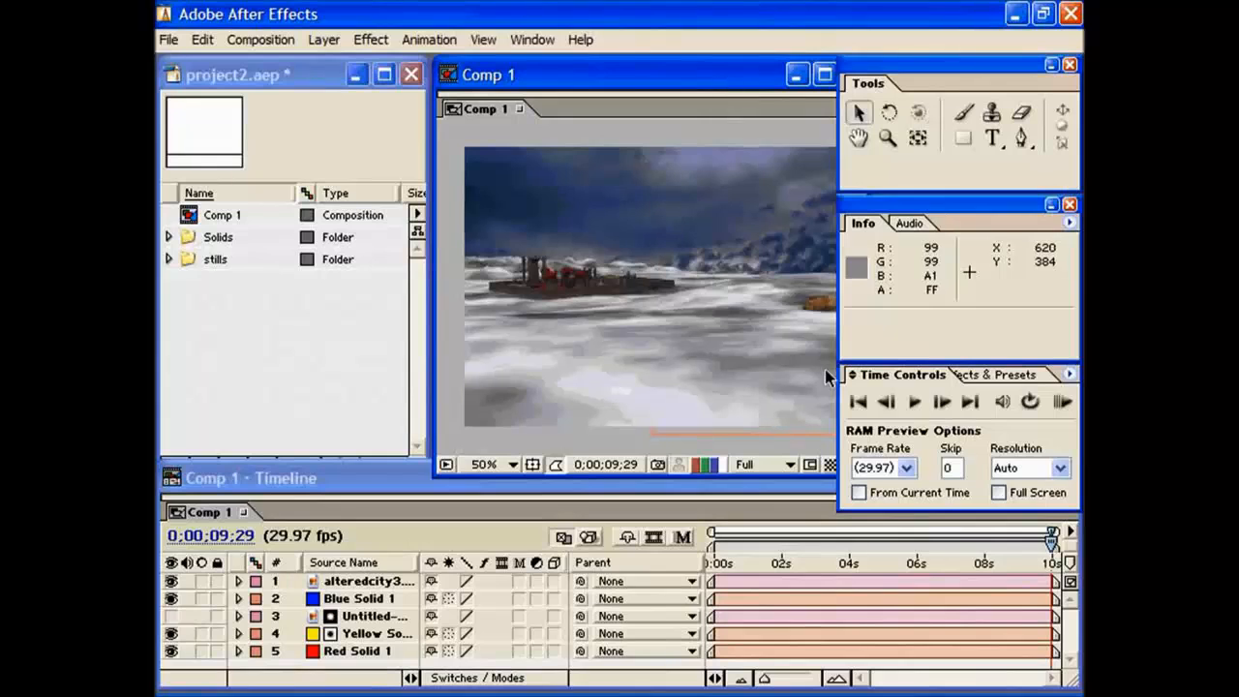
left_click_drag(659, 69, 623, 69)
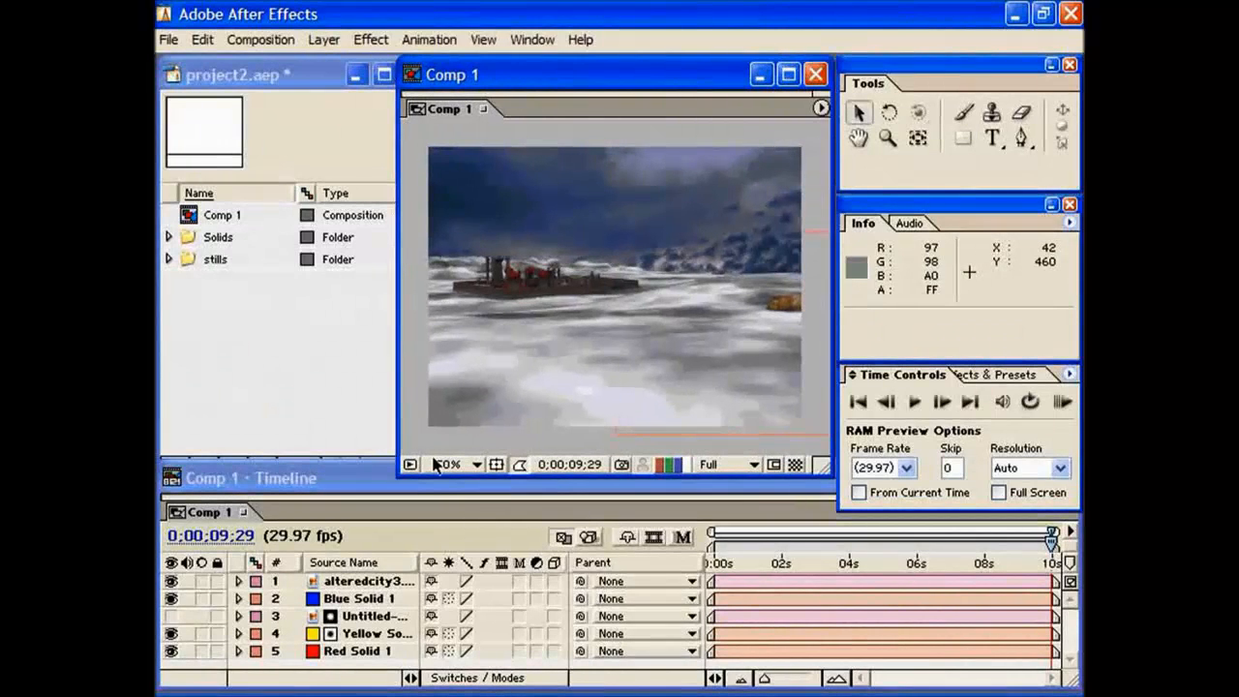
left_click_drag(397, 476, 433, 455)
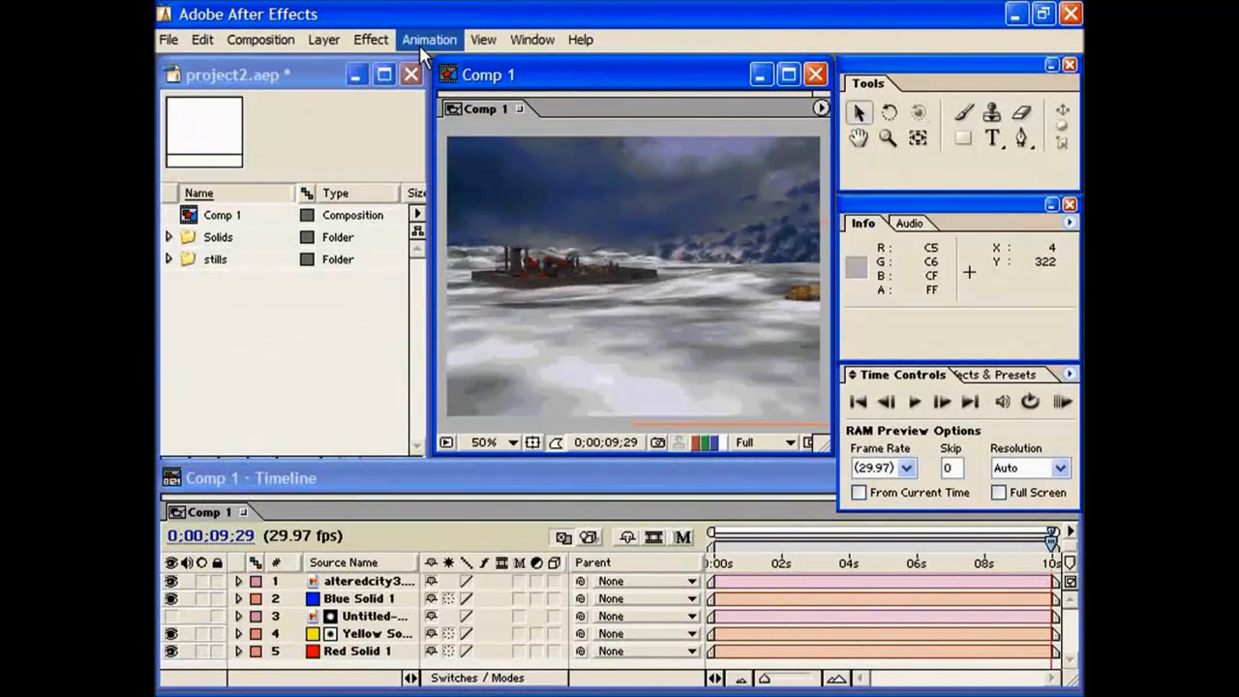
Switch to the Two Comp Views workspace and enlarge the first Comp 1 window over the Project window area
left_click(522, 34)
mouse_move(576, 70)
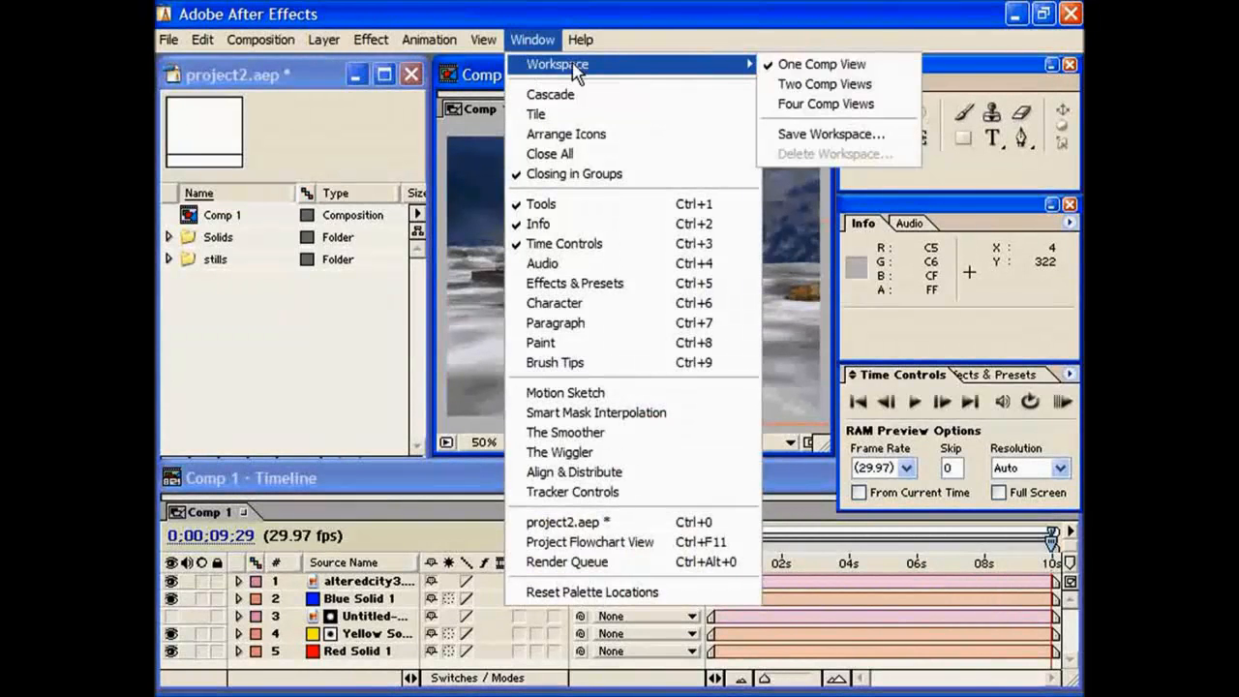
left_click(814, 84)
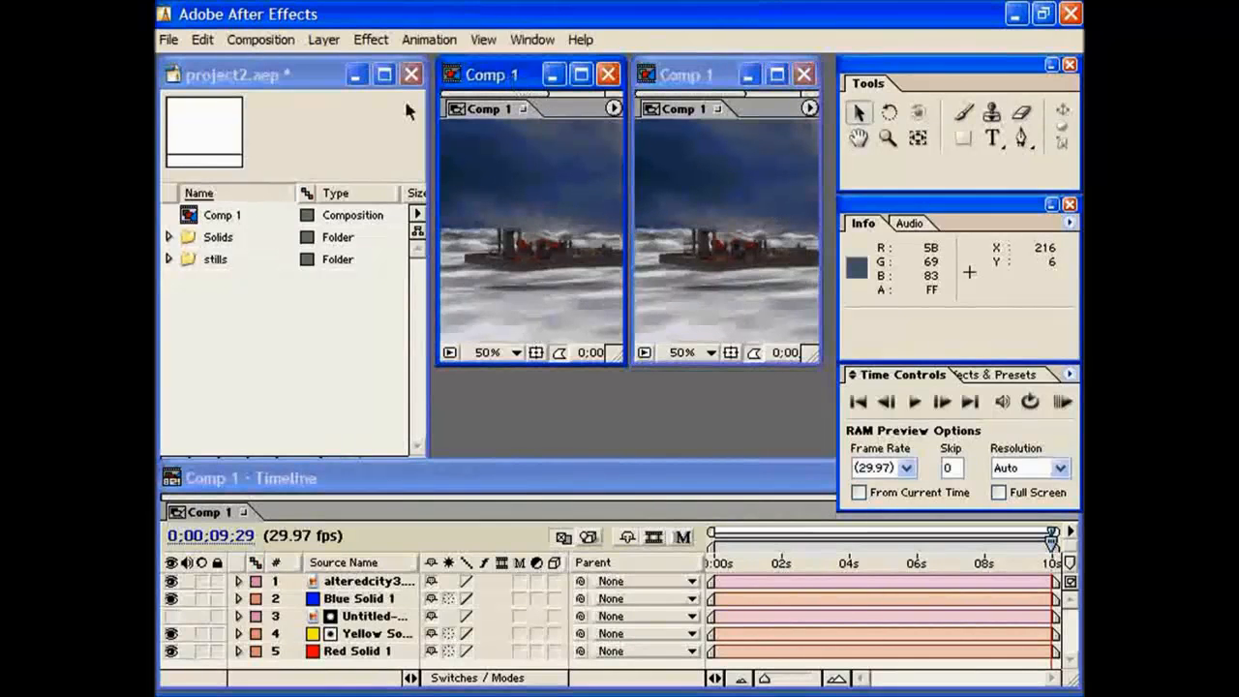
left_click_drag(505, 85, 229, 87)
left_click_drag(350, 364, 612, 445)
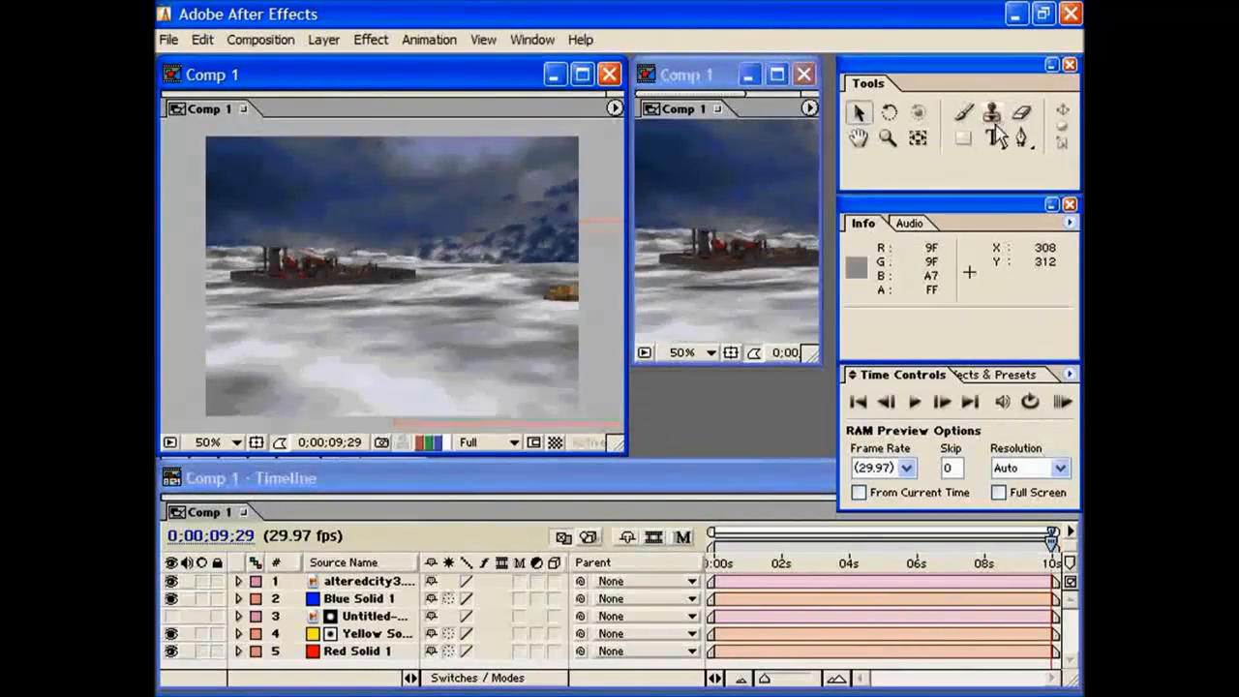
Close the floating palettes and enlarge the second Comp 1 window to fill the freed space beside the first
left_click(1070, 64)
left_click(1070, 204)
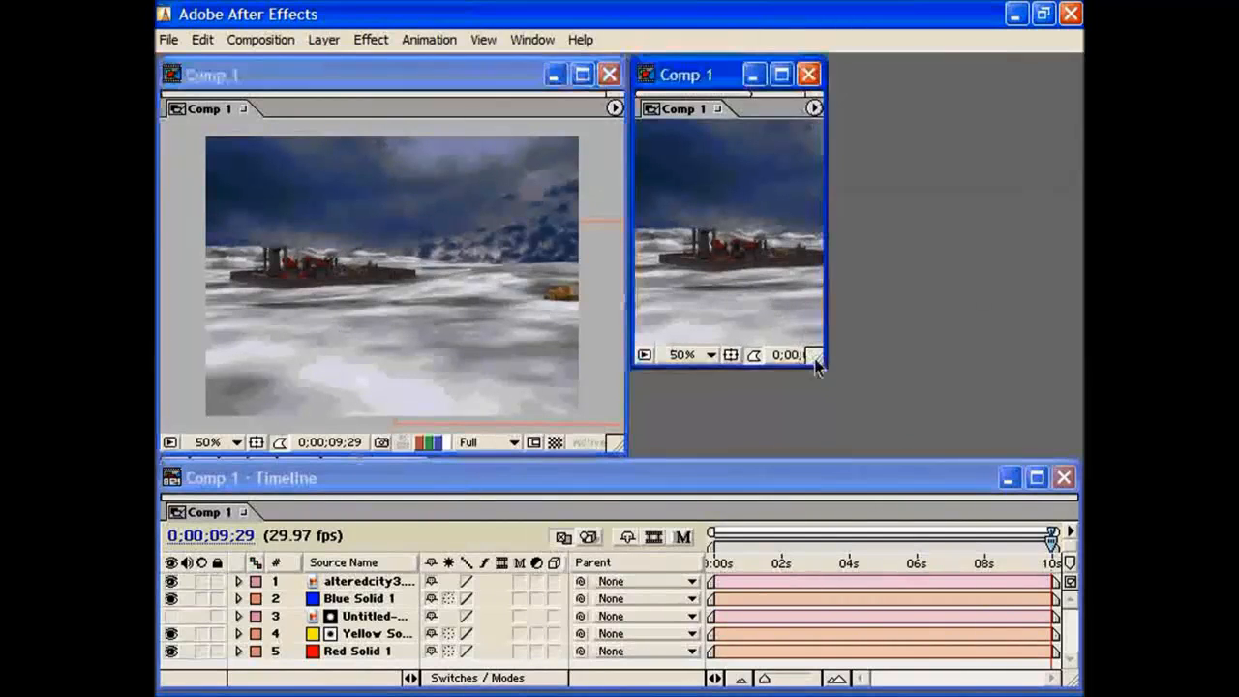
left_click_drag(816, 355, 1073, 465)
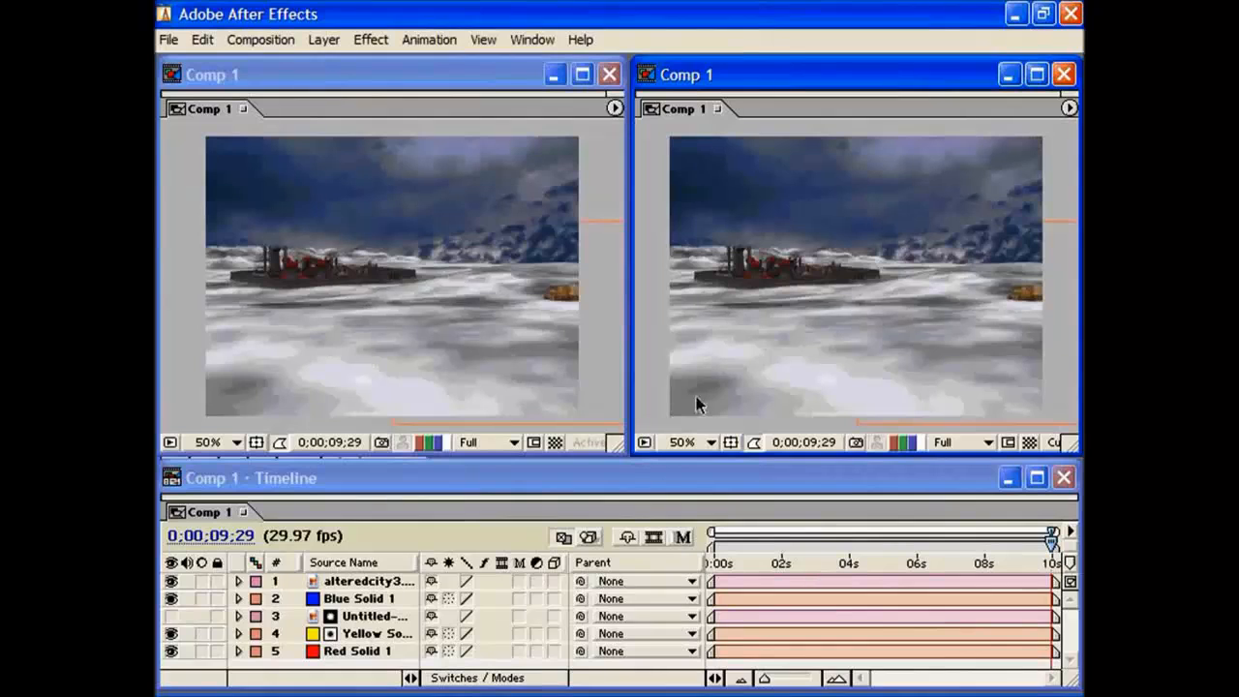
Magnify the first Comp 1 view, ending at 400%, and try moving the alteredcity3.jpg layer in it
left_click(204, 443)
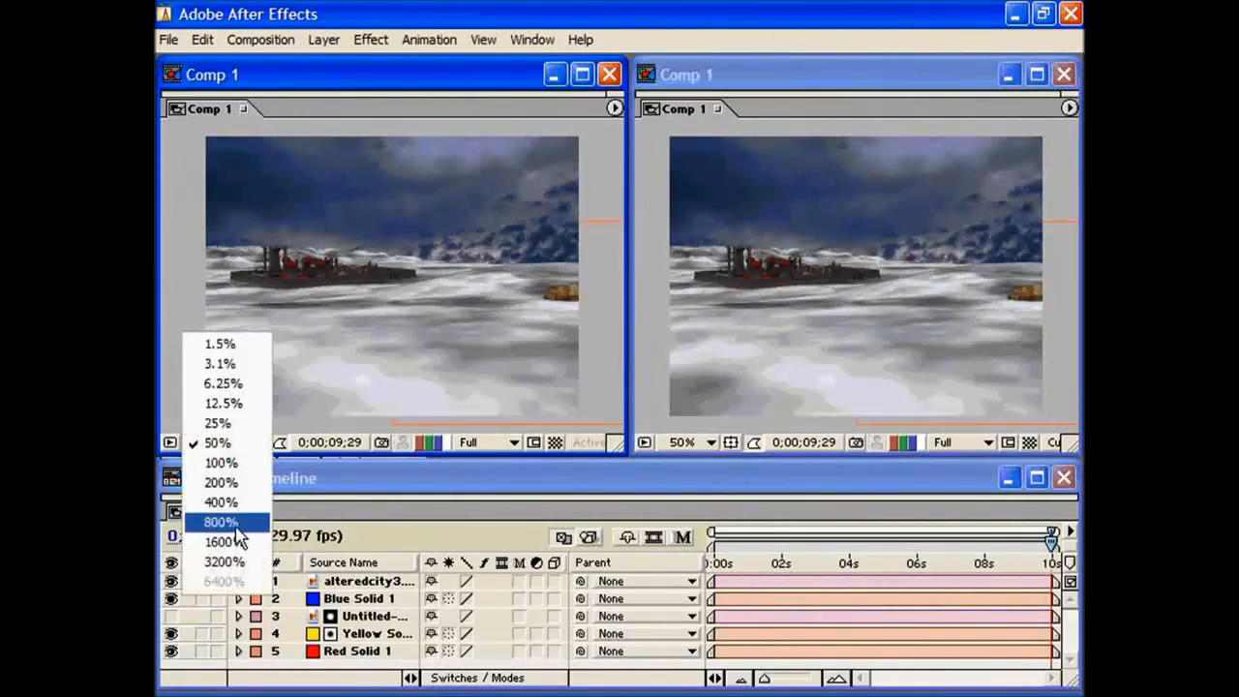
left_click(232, 542)
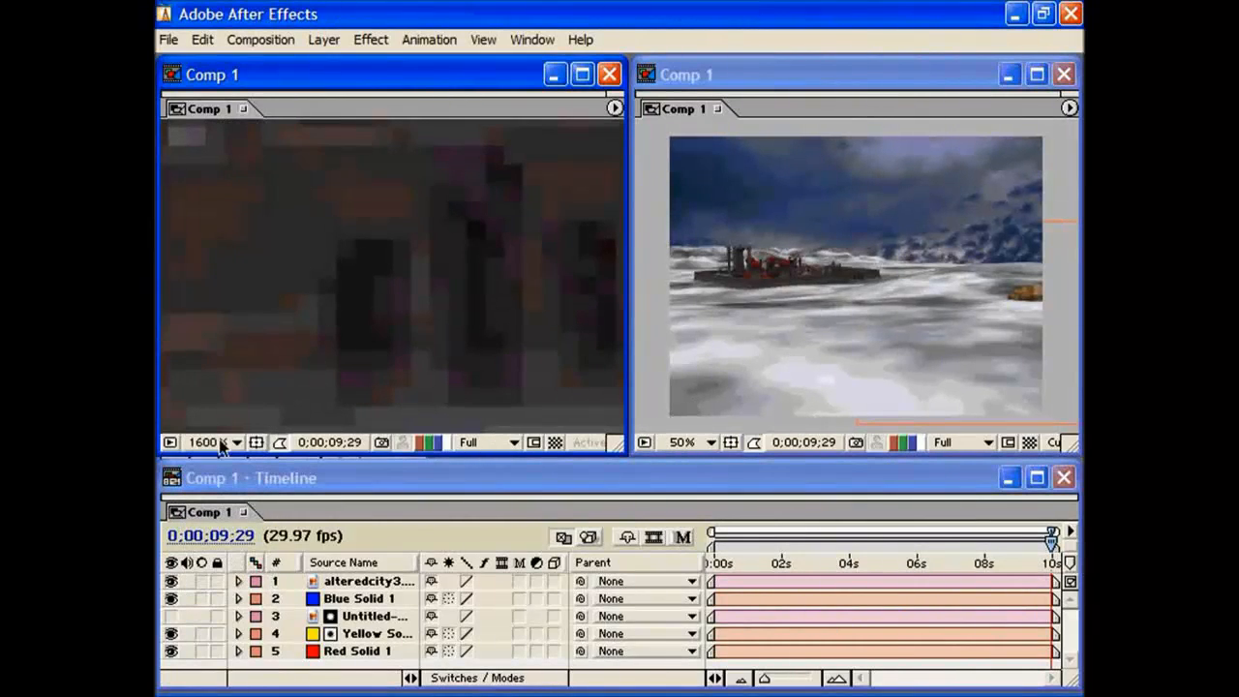
left_click(221, 445)
left_click(224, 422)
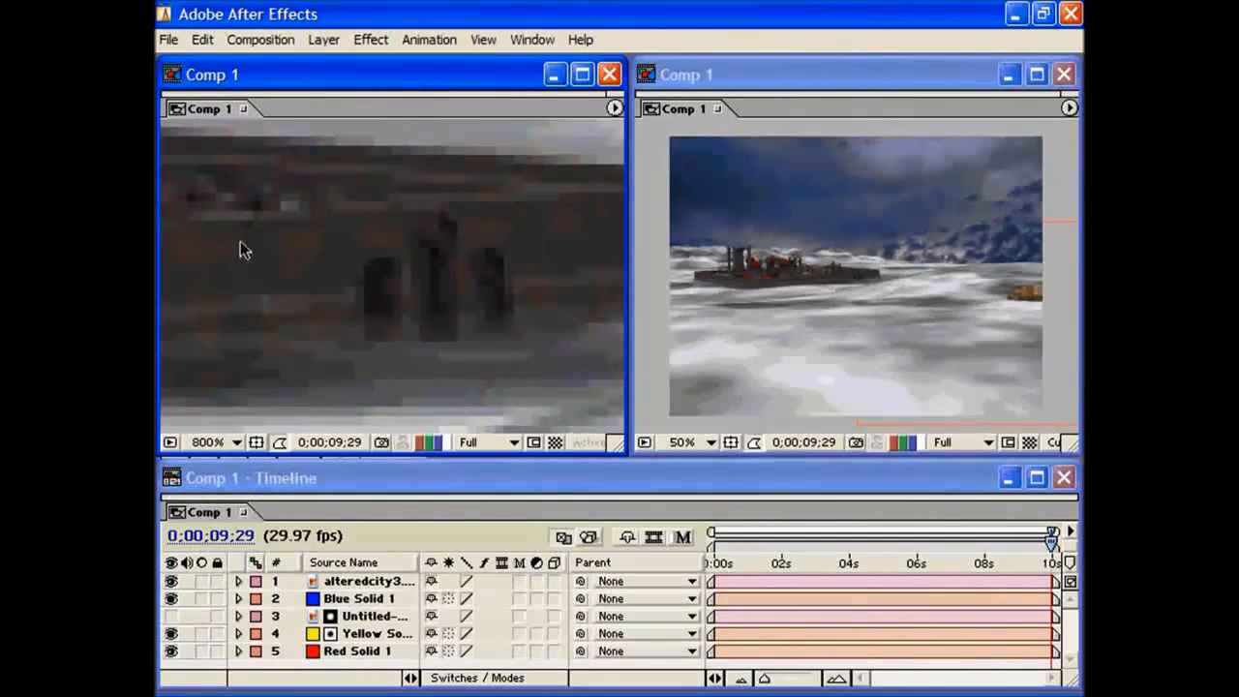
left_click(219, 442)
left_click(217, 420)
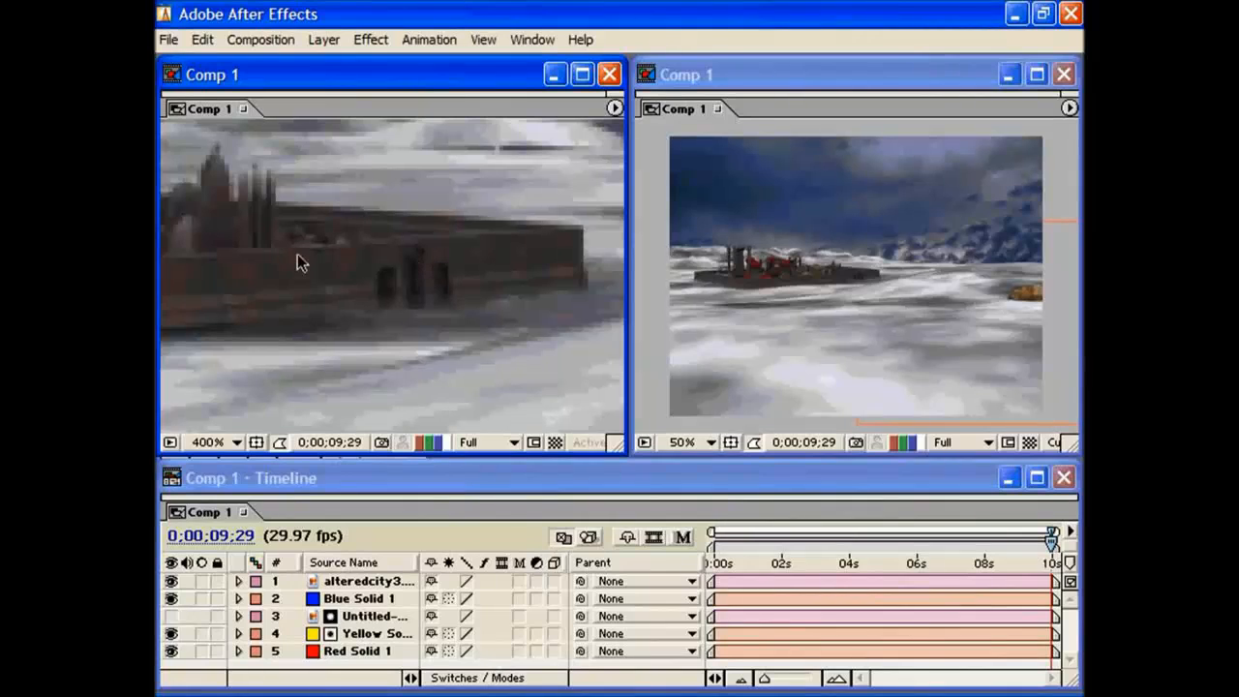
left_click_drag(357, 268, 411, 306)
key("ctrl+z")
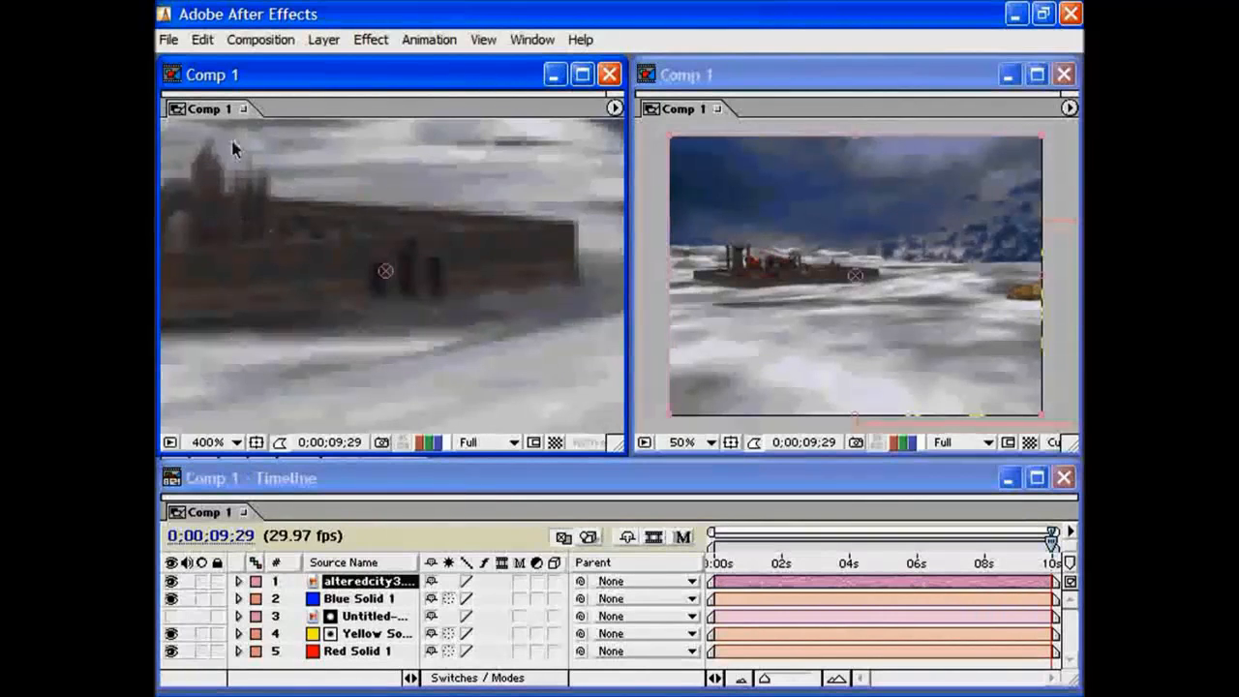
Turn on the title-safe and action-safe guides in the first Comp 1 view and set its magnification to 50%
left_click(256, 442)
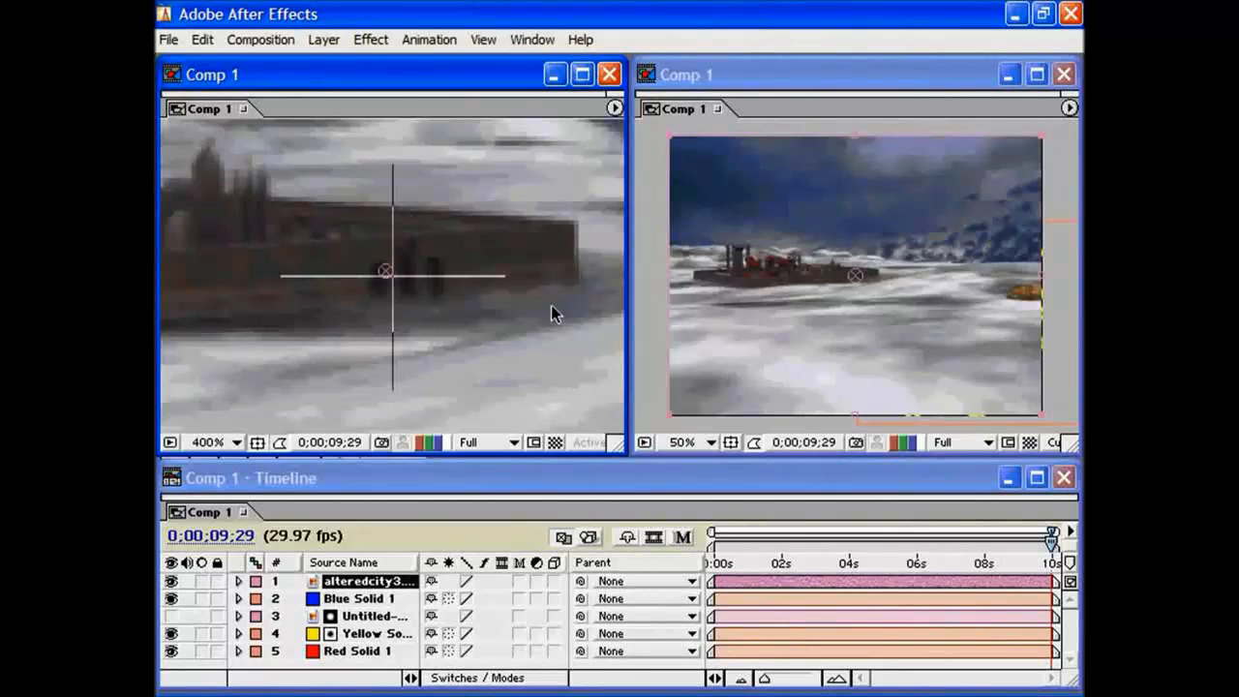
left_click(237, 442)
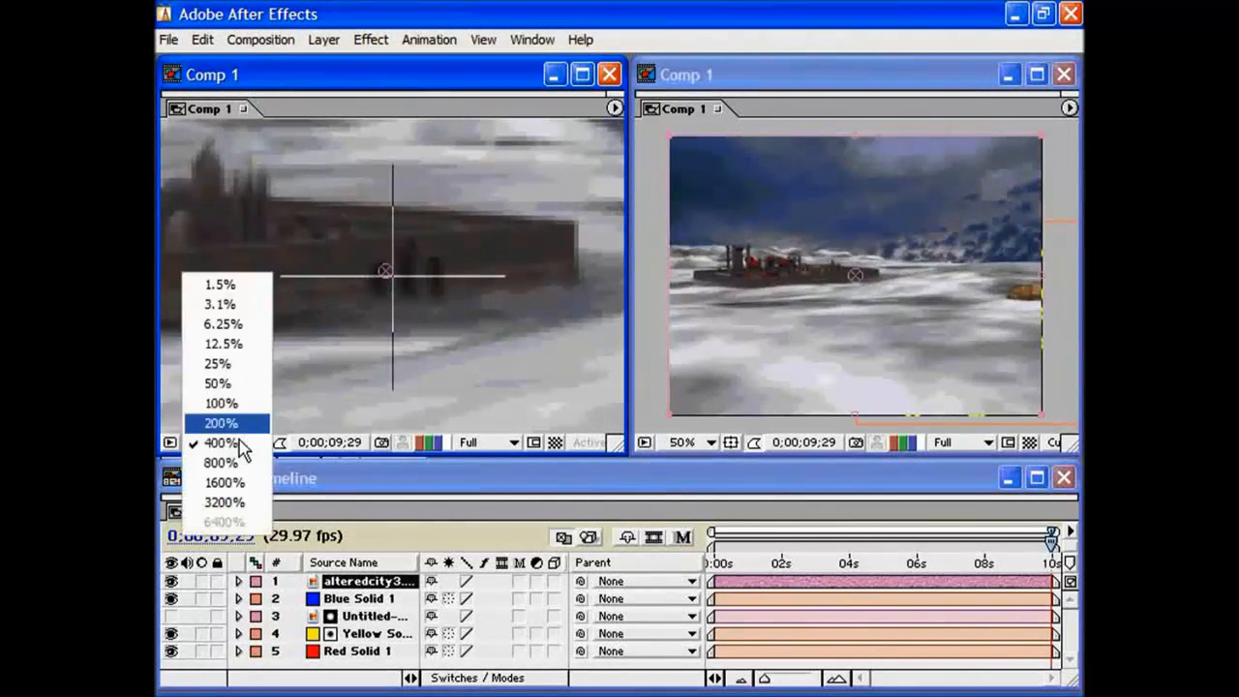
left_click(232, 384)
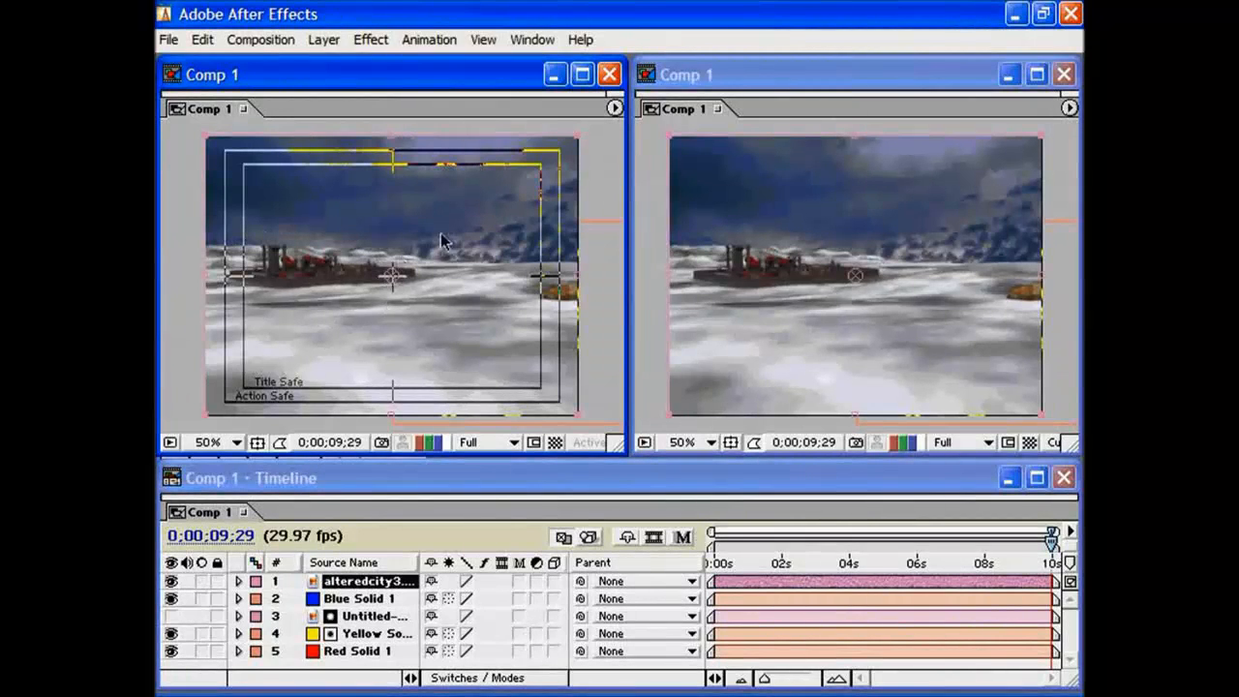
left_click(619, 150)
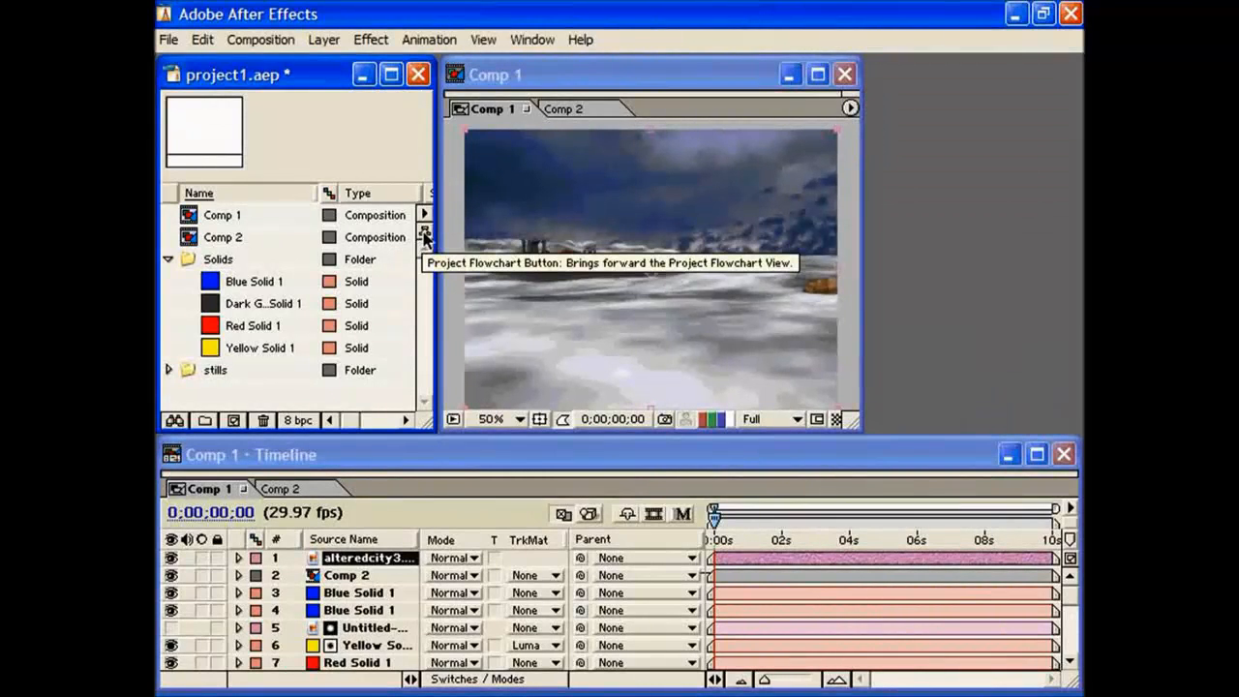
Widen the Comp 1 window, and open the composition's Flowchart View enlarged across most of the workspace
left_click_drag(857, 426, 1077, 431)
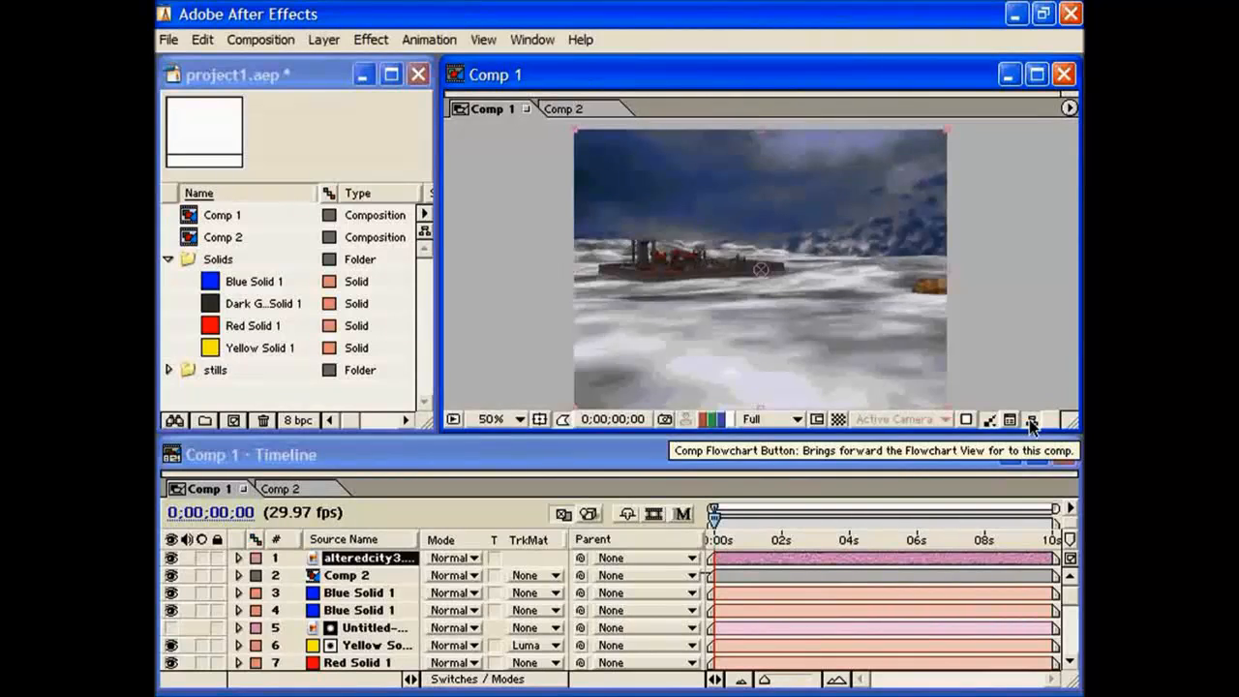
left_click(1033, 422)
left_click_drag(724, 106, 442, 85)
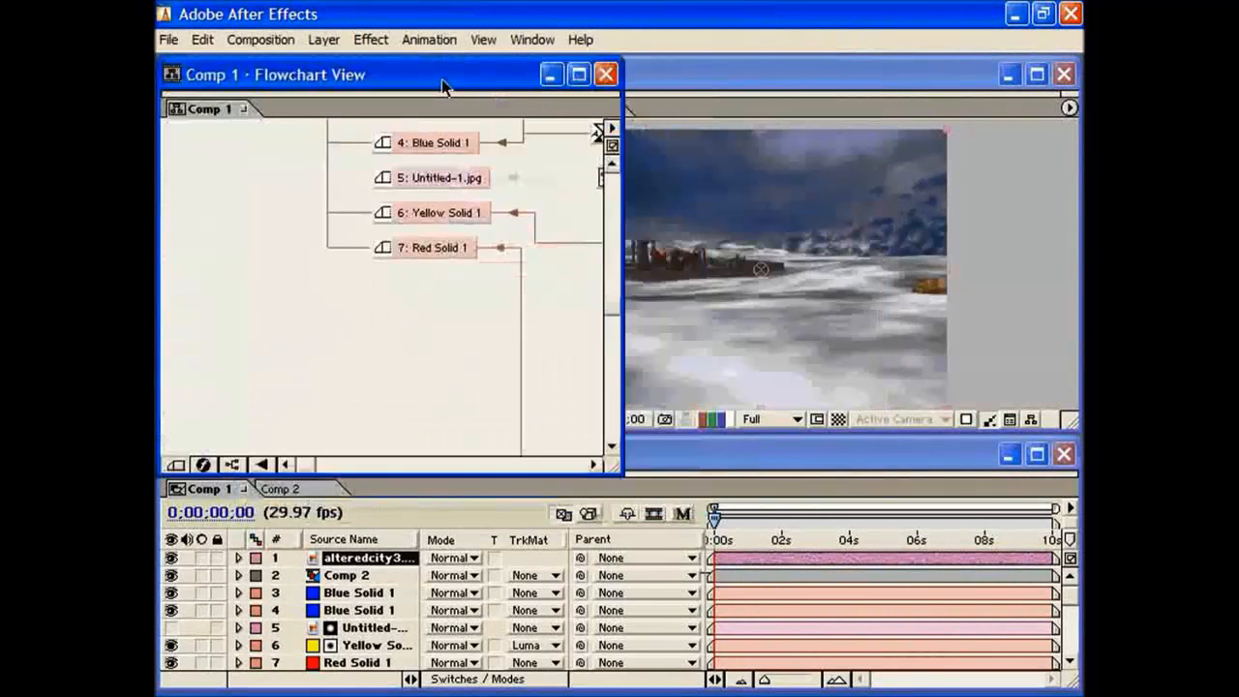
left_click_drag(619, 473, 1032, 684)
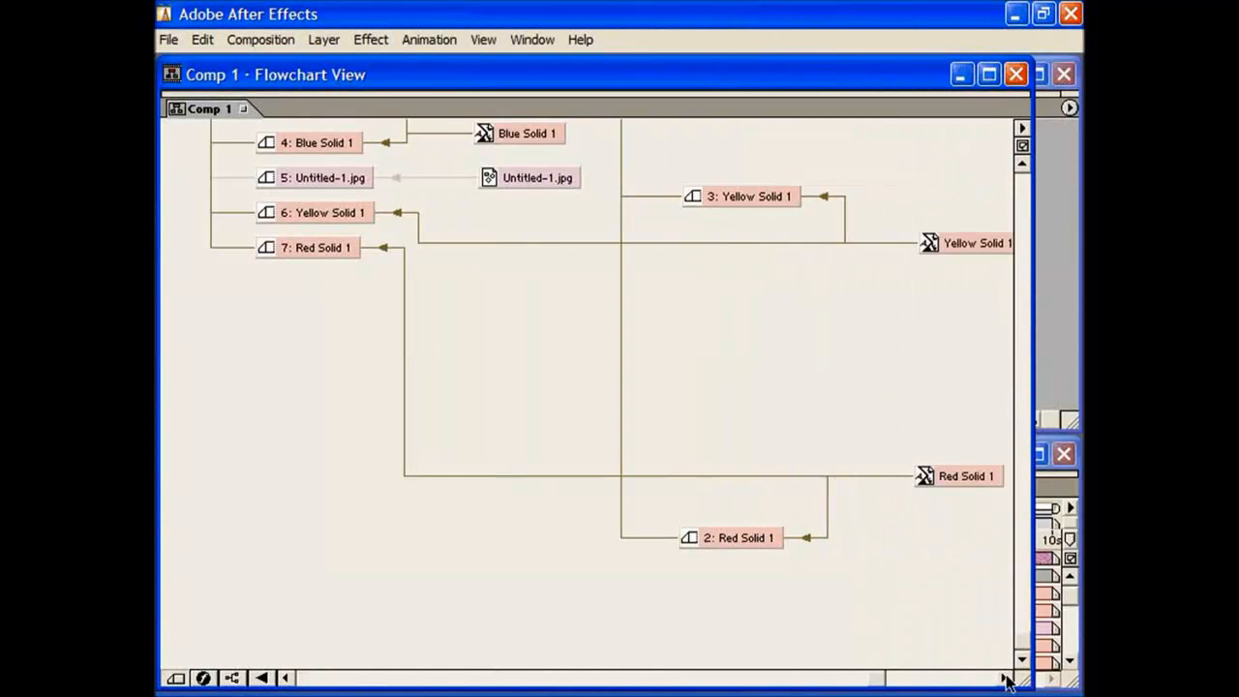
Collapse the Comp 2 and Comp 1 branches of the flowchart and expand Comp 1 again
left_click(1006, 680)
left_click(1023, 167)
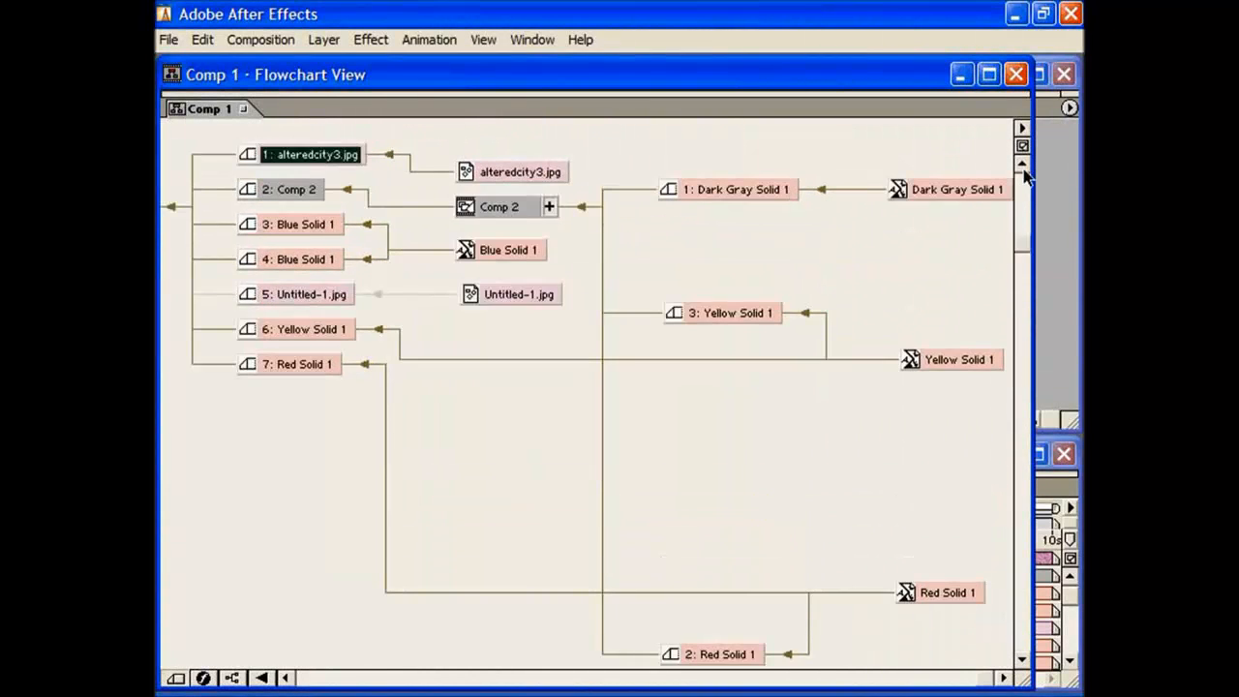
left_click(288, 679)
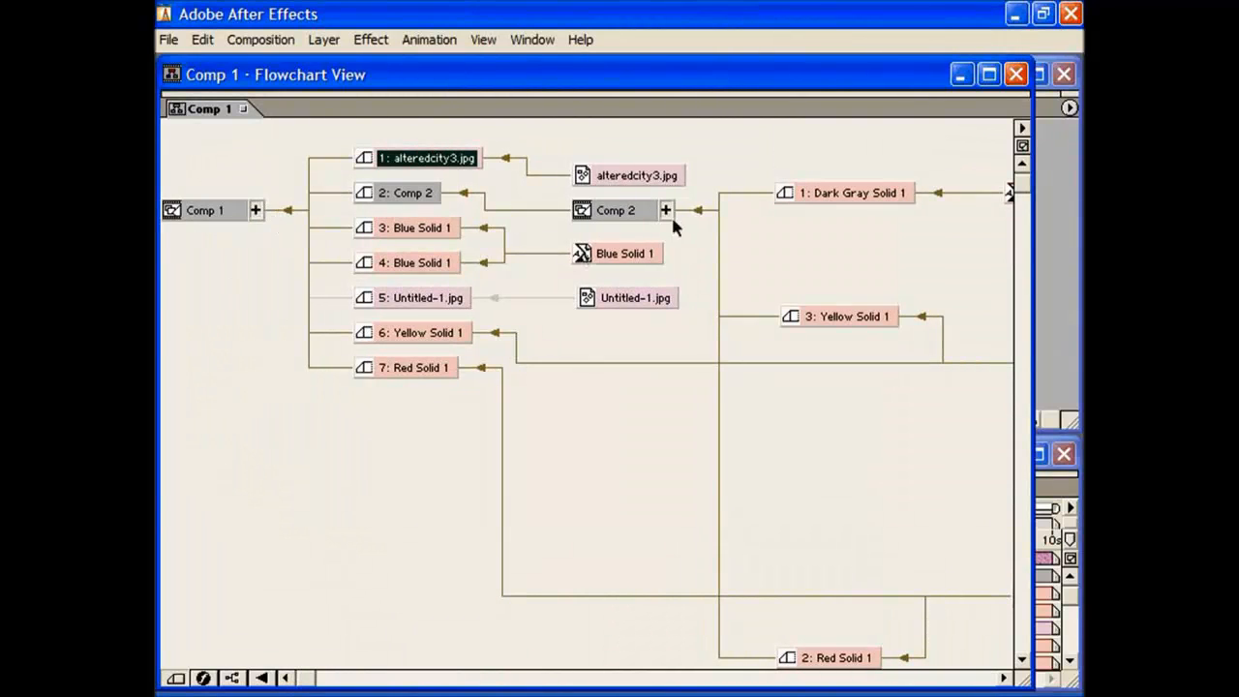
left_click(666, 210)
left_click(255, 228)
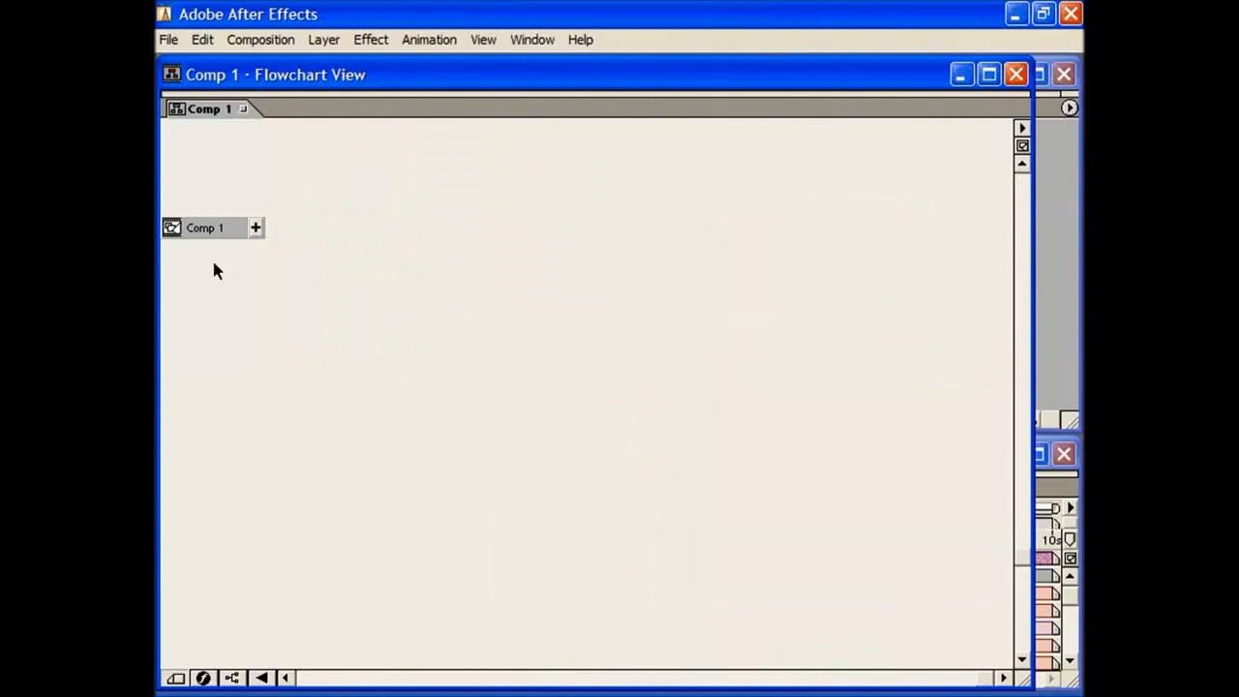
left_click(256, 228)
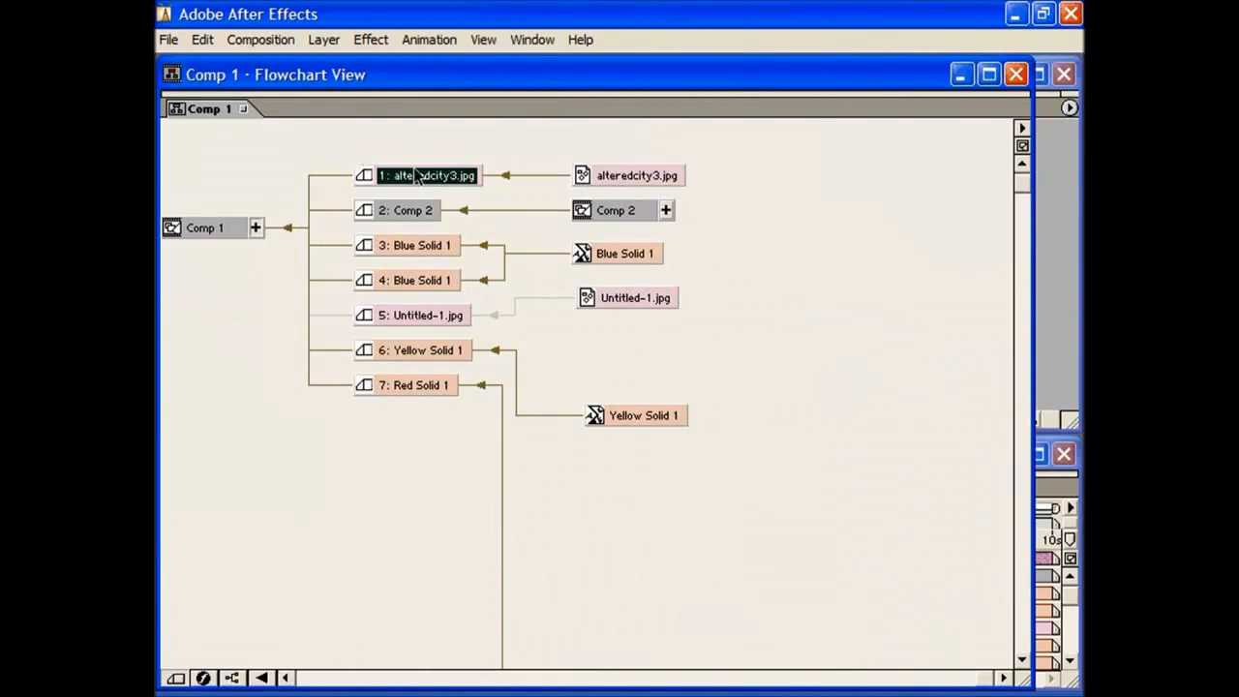
Select the alteredcity3.jpg source and the Blue Solid 1 source in the flowchart to trace which layers use them
left_click(638, 177)
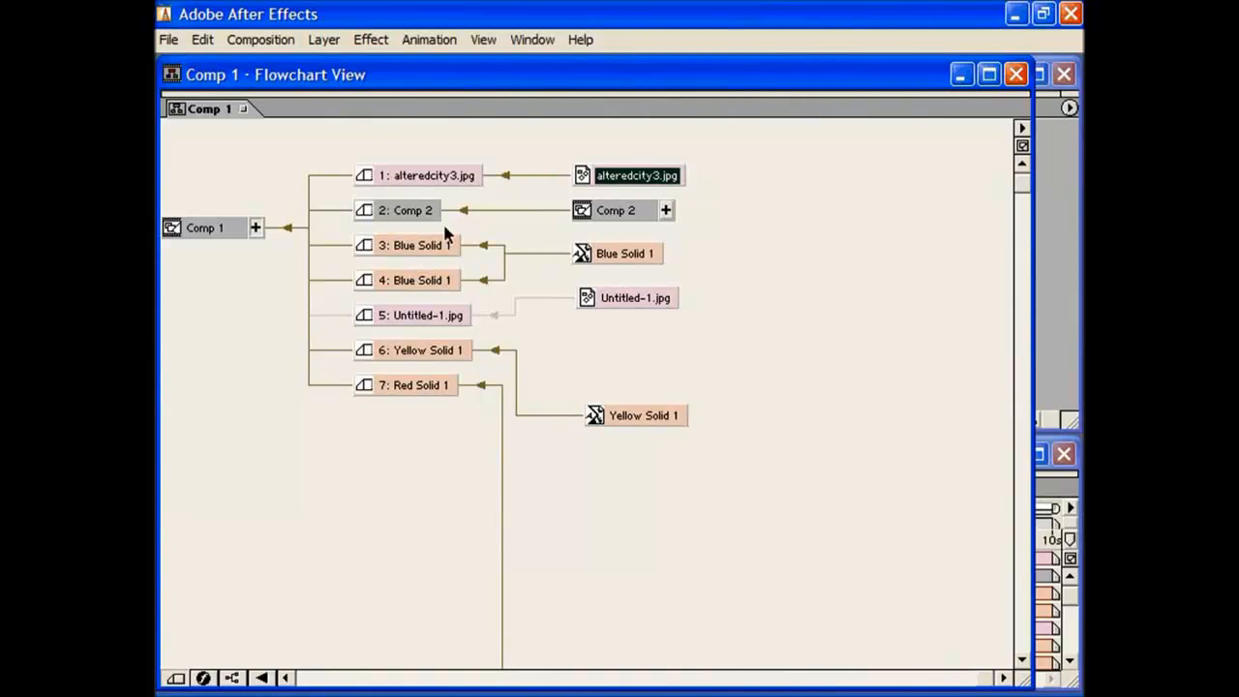
left_click(617, 252)
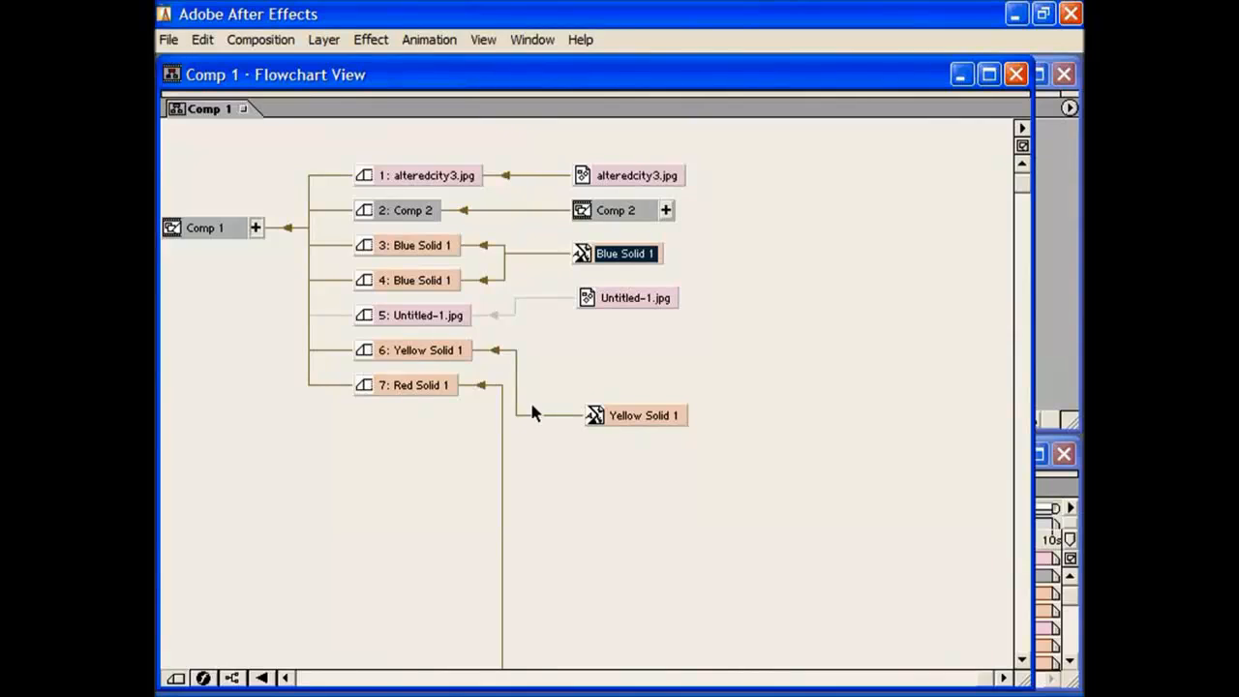
left_click_drag(1023, 184, 1015, 291)
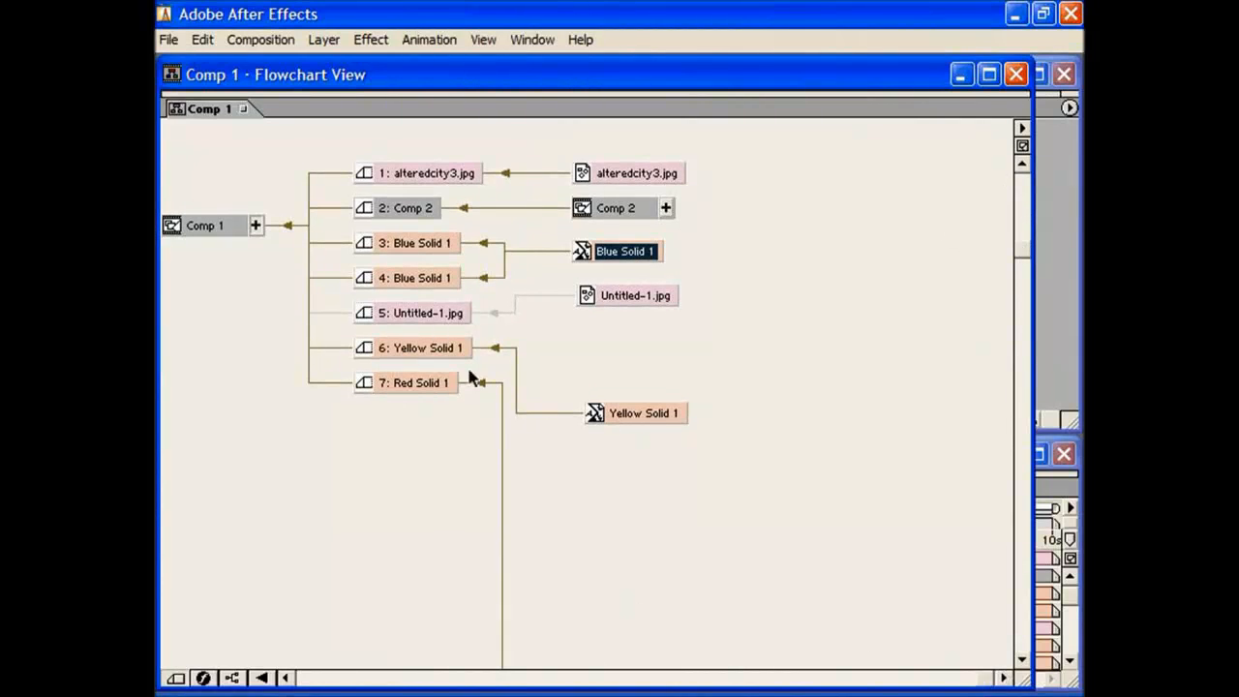
Expand Comp 2 in the flowchart to inspect its layers and the Red Solid 1 source, and collapse it again
left_click(666, 209)
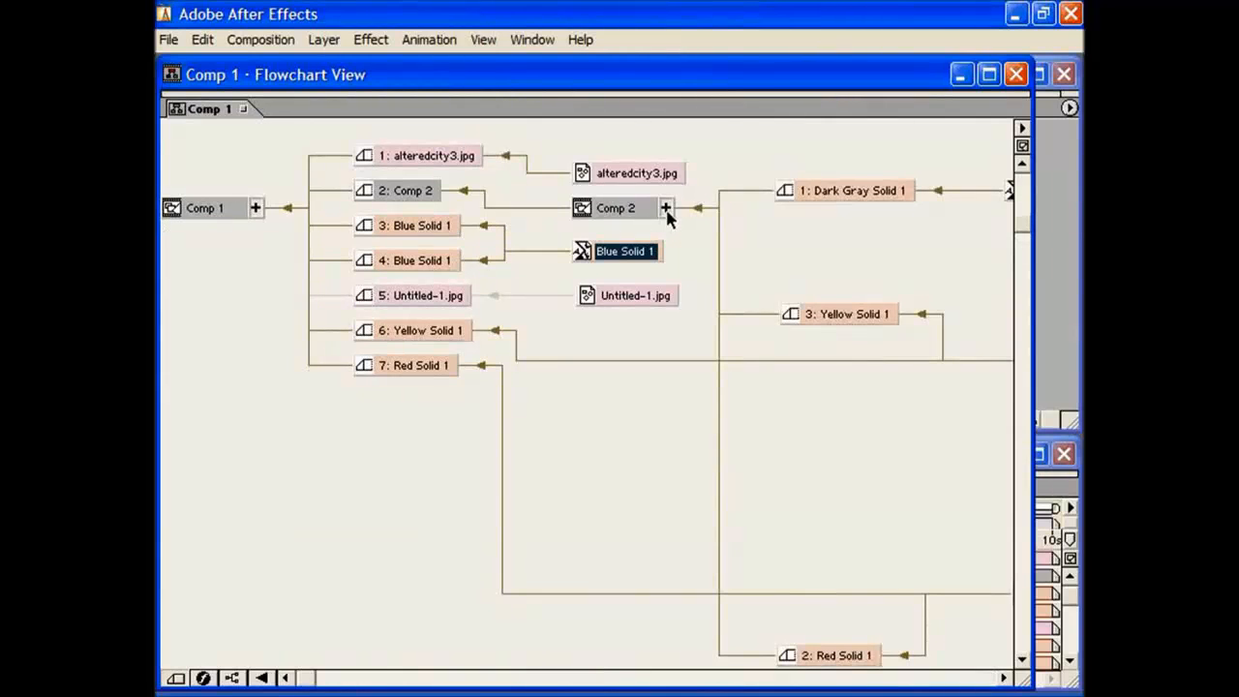
left_click(1004, 678)
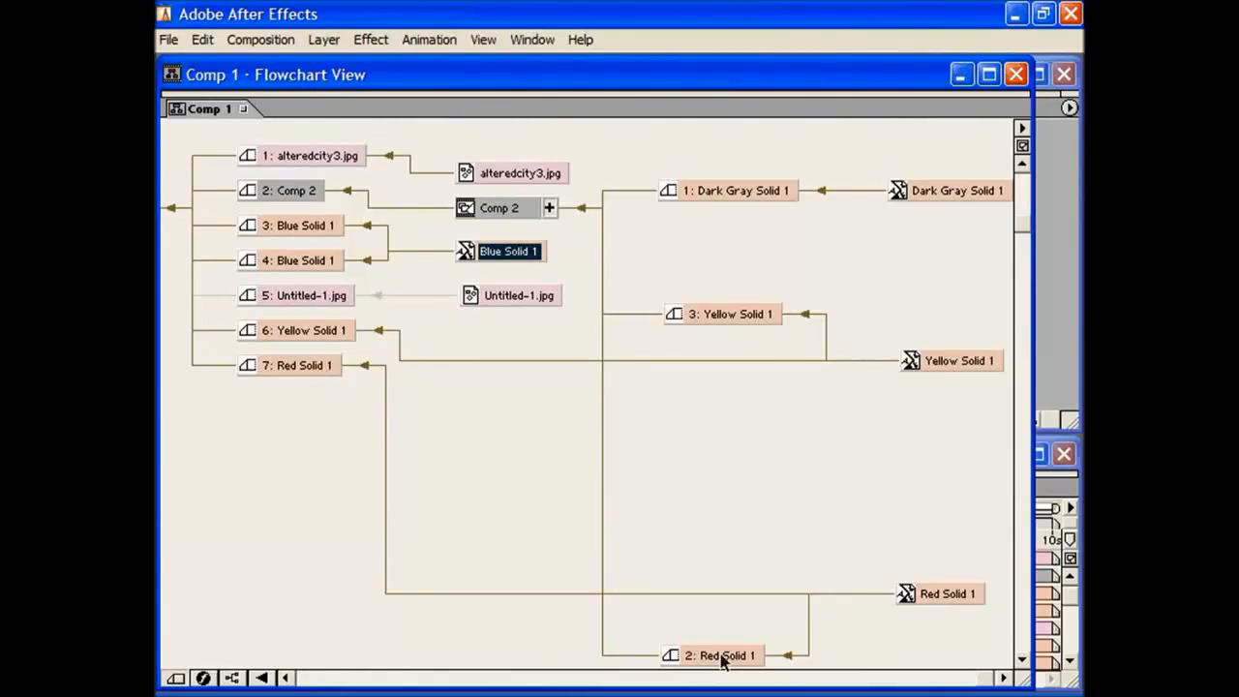
left_click(945, 595)
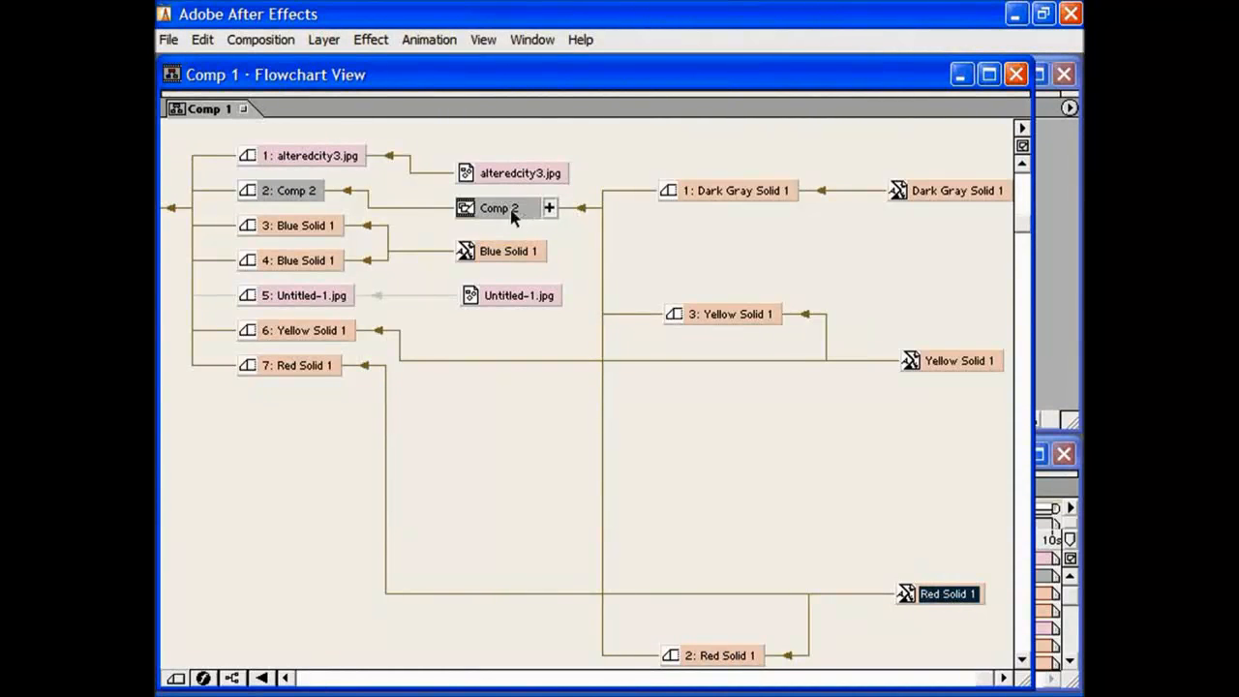
left_click(549, 208)
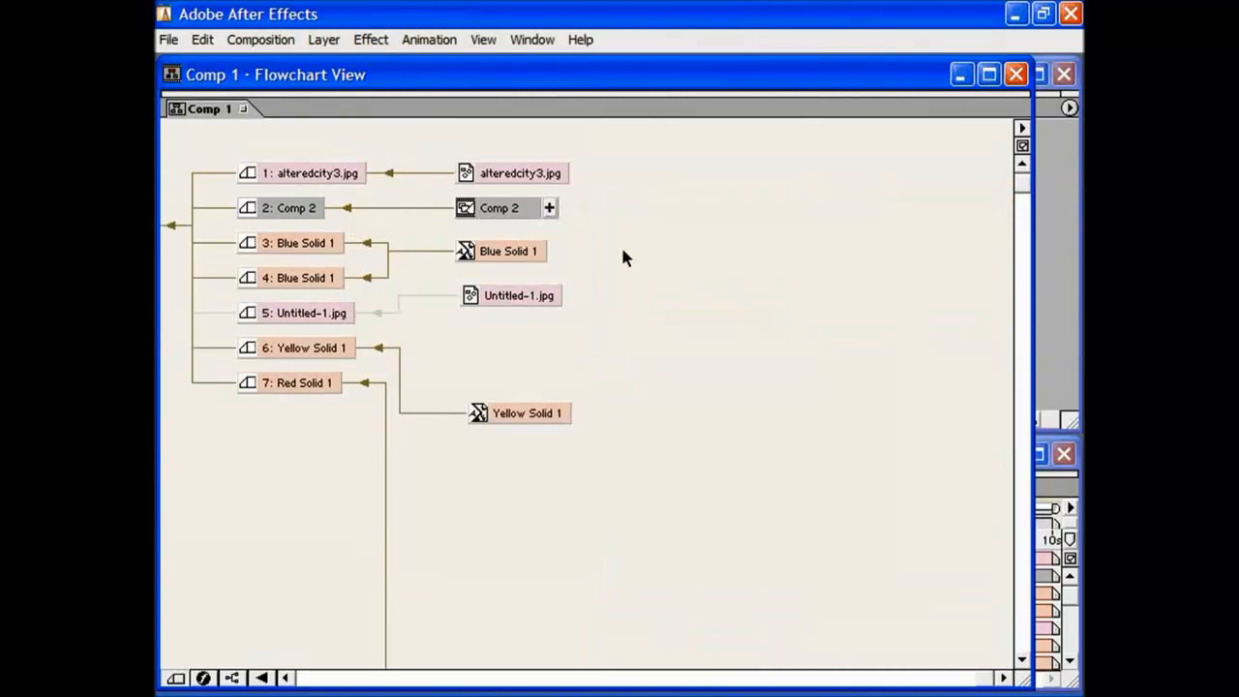
Expand Comp 2 in the flowchart and select its Dark Gray Solid 1 source
left_click(549, 208)
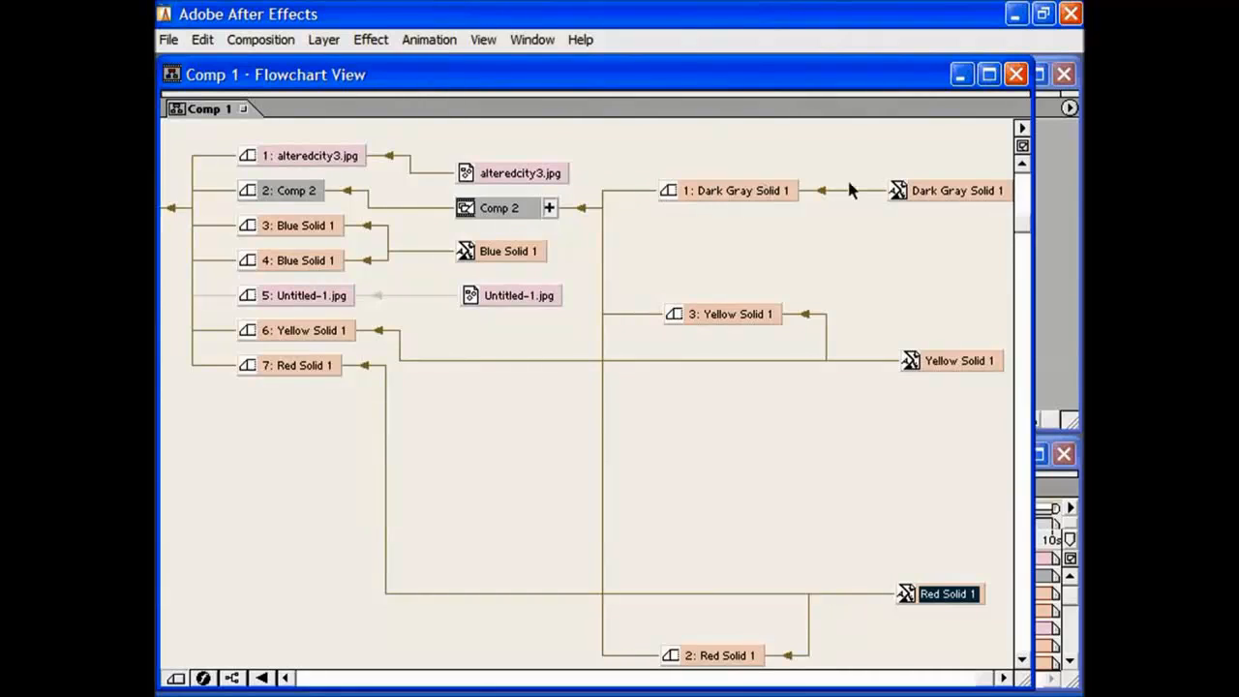
left_click(963, 193)
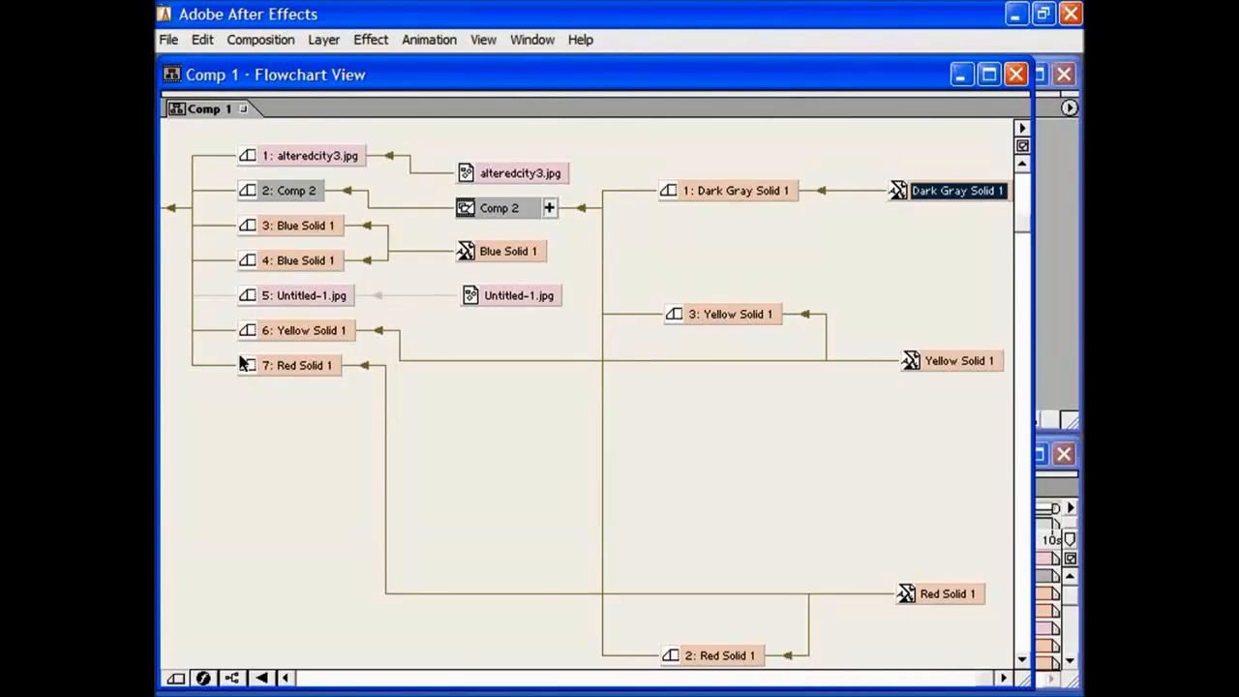
Try the Top to Bottom and Bottom to Top flow directions, and set the flowchart to flow Left to Right
left_click(262, 678)
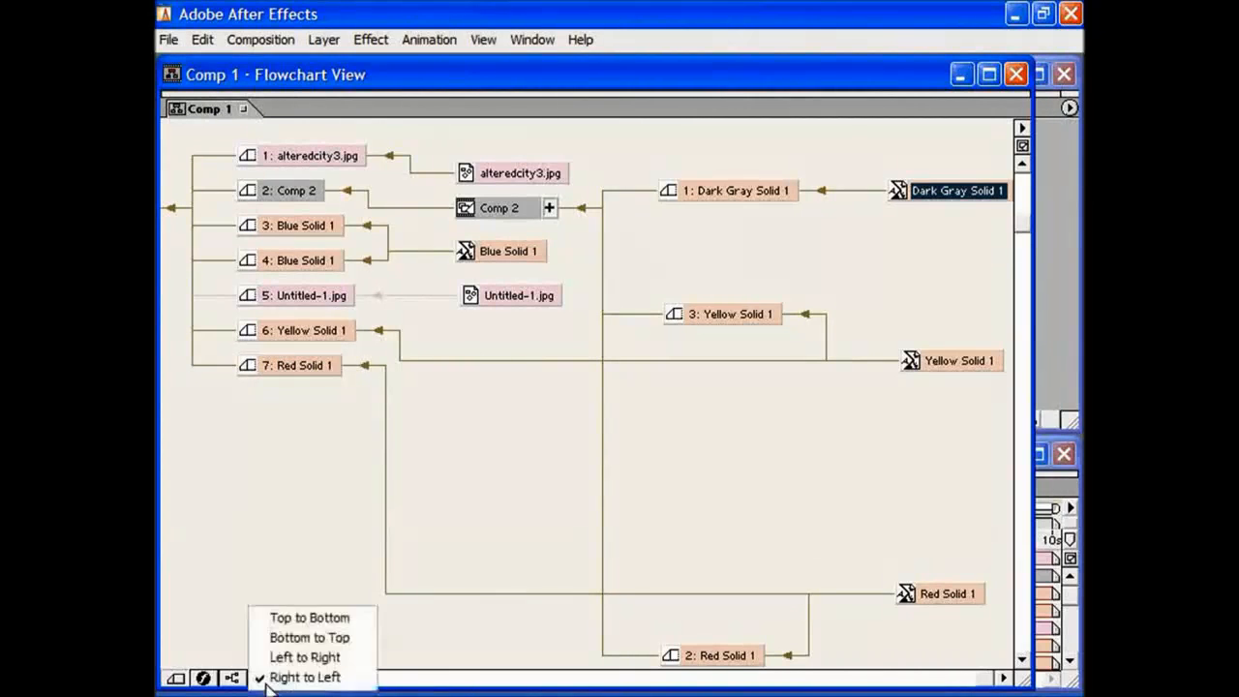
left_click(276, 608)
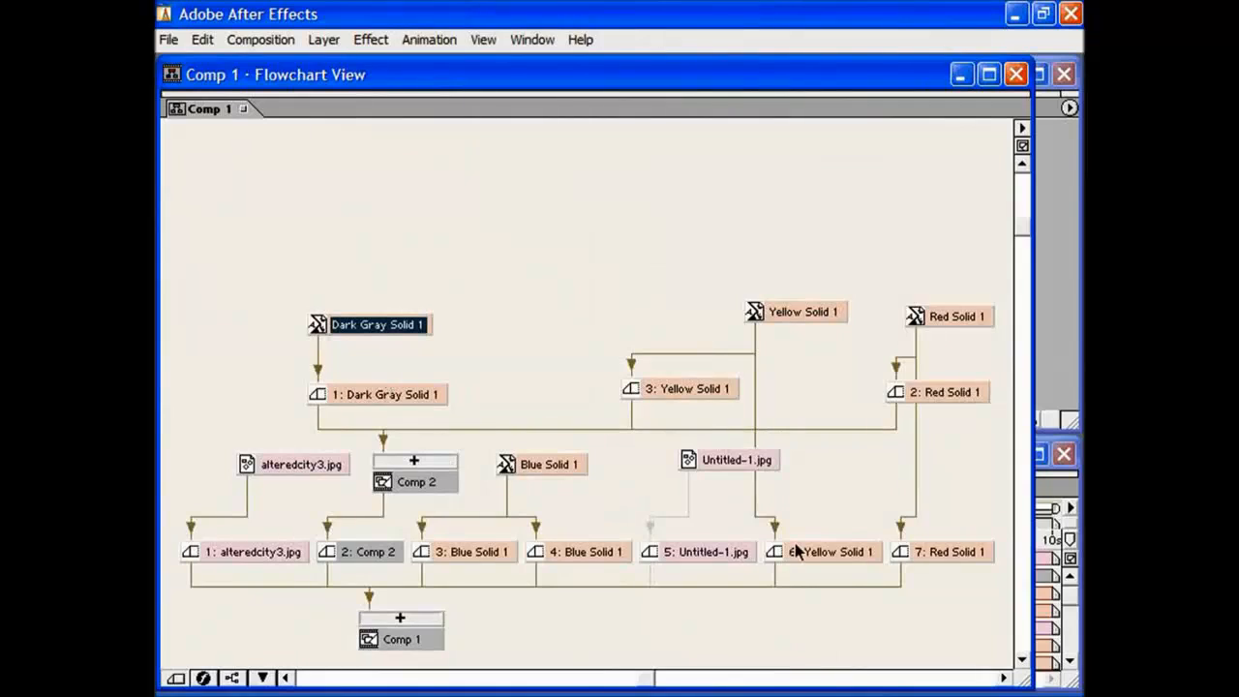
left_click(262, 678)
left_click(286, 639)
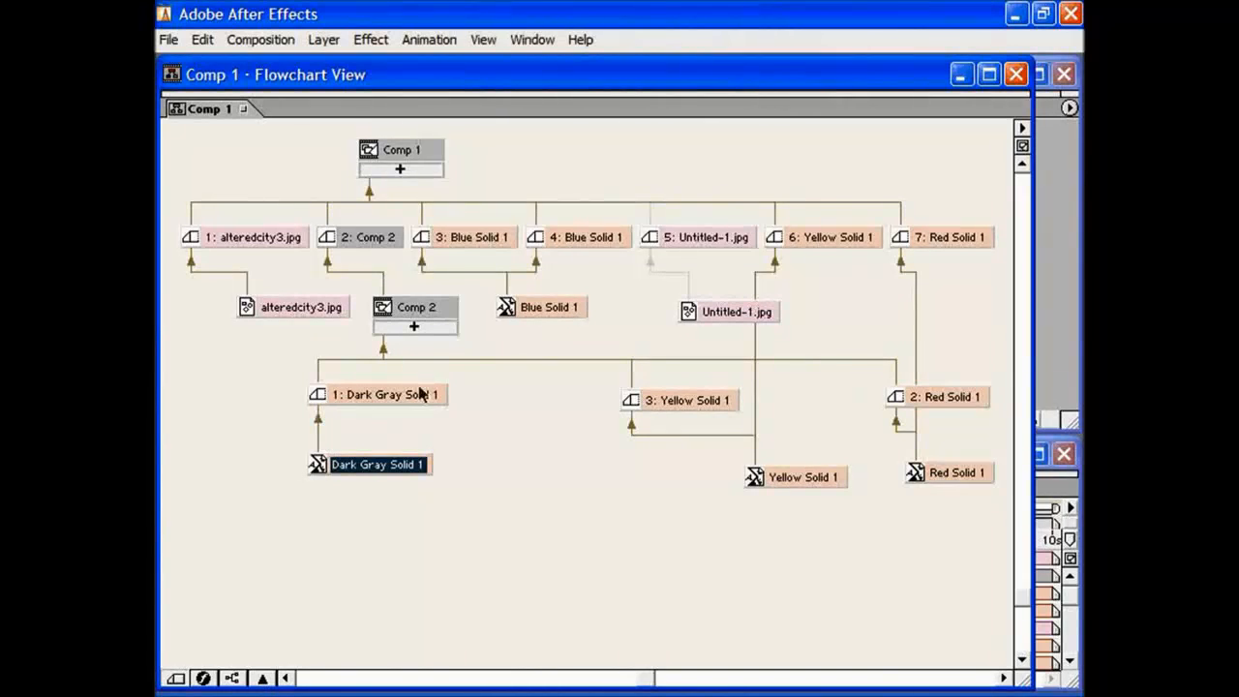
left_click(262, 678)
left_click(289, 658)
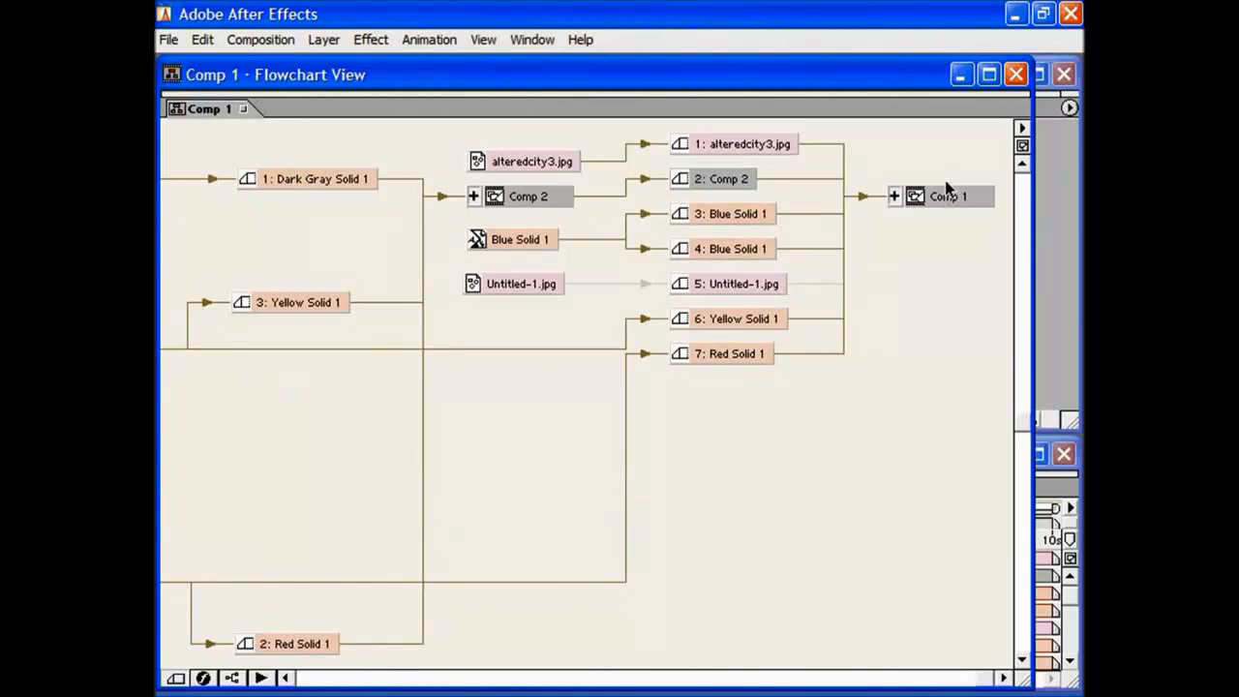
Toggle the display of effects in the flowchart and switch it back to its previous setting
left_click(204, 678)
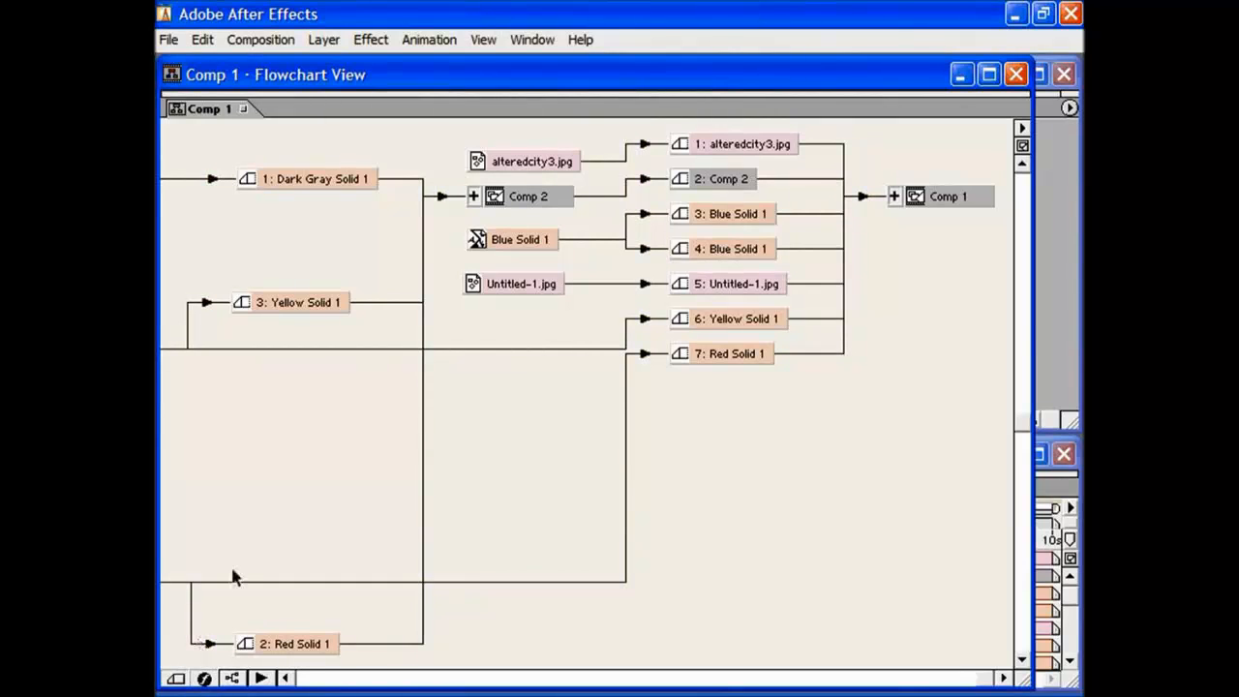
left_click(205, 678)
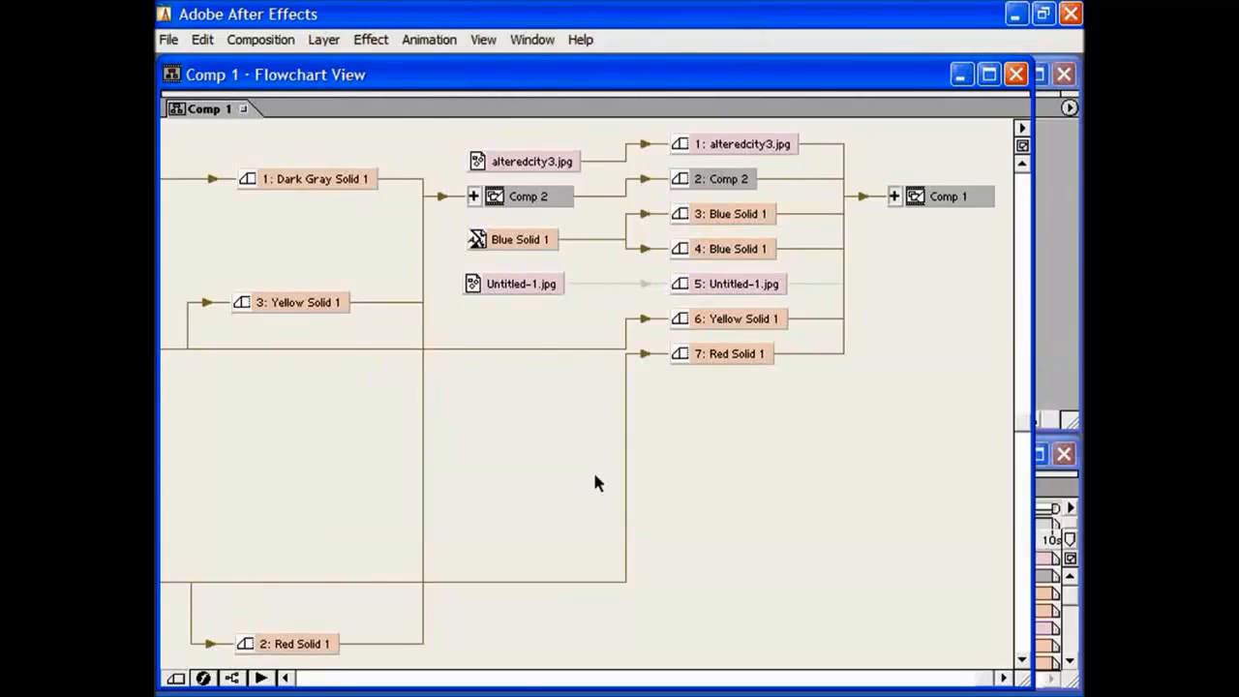
Hide the layers in the flowchart, move the Untitled-1.jpg source clear of Blue Solid 1, and show the layers again
left_click(175, 678)
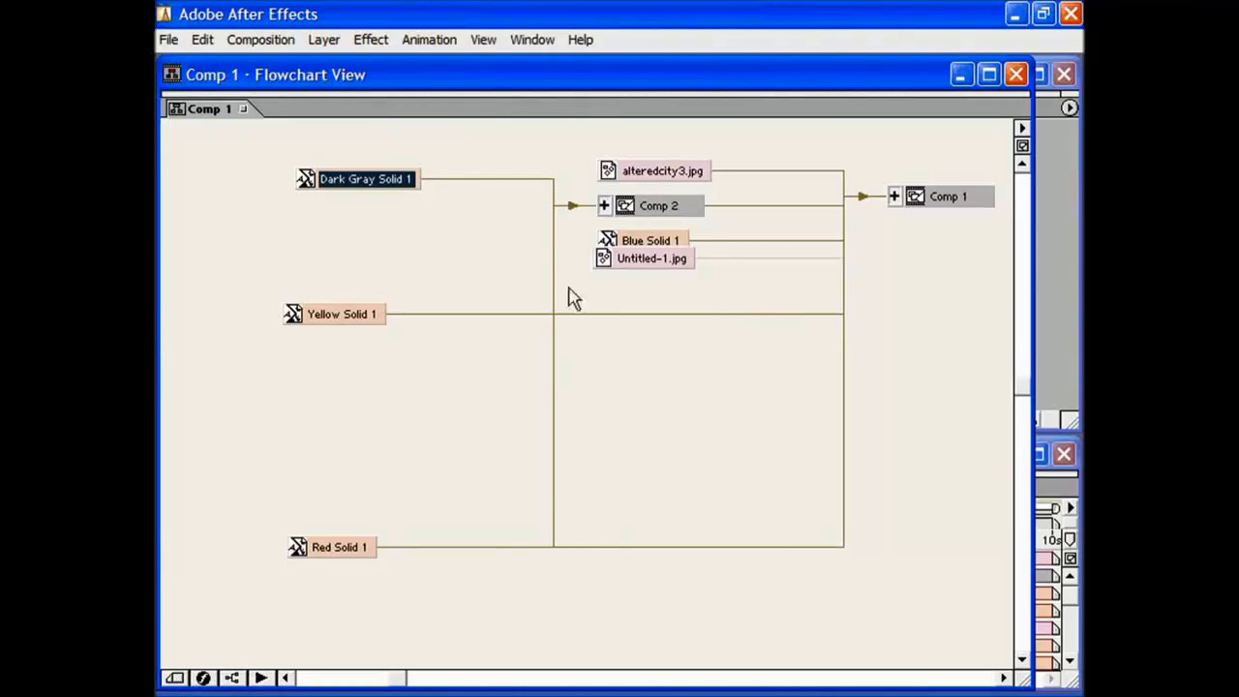
left_click_drag(649, 259, 658, 275)
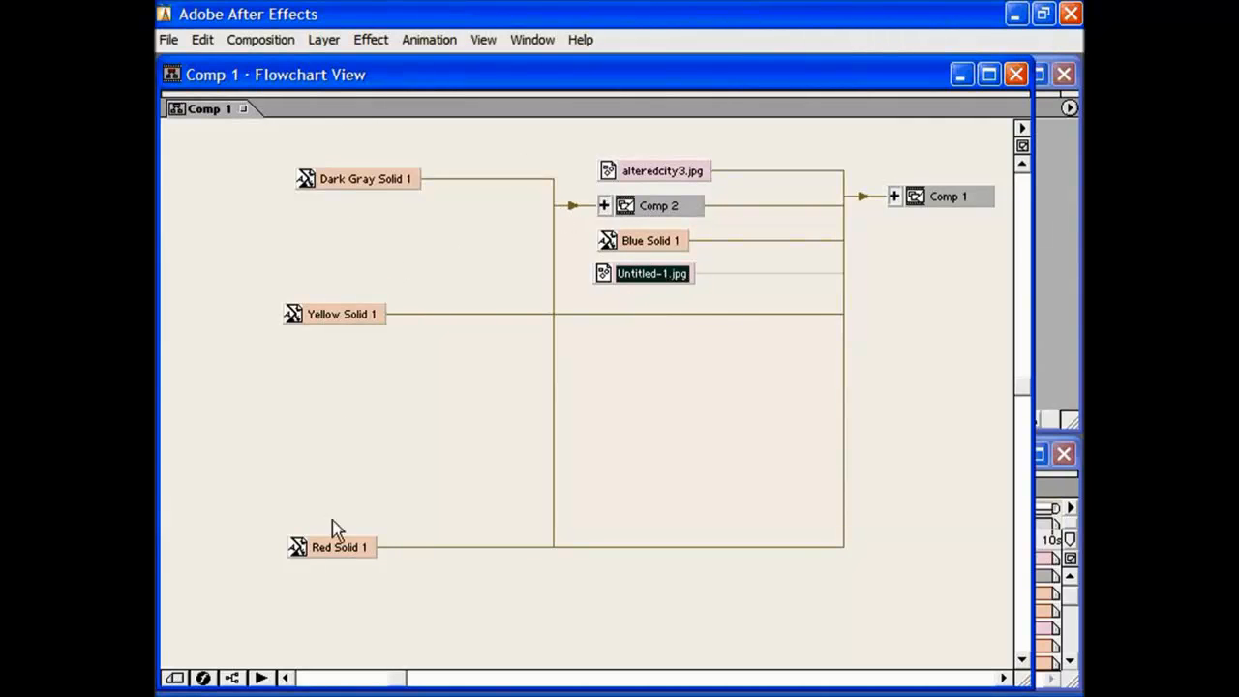
left_click(174, 679)
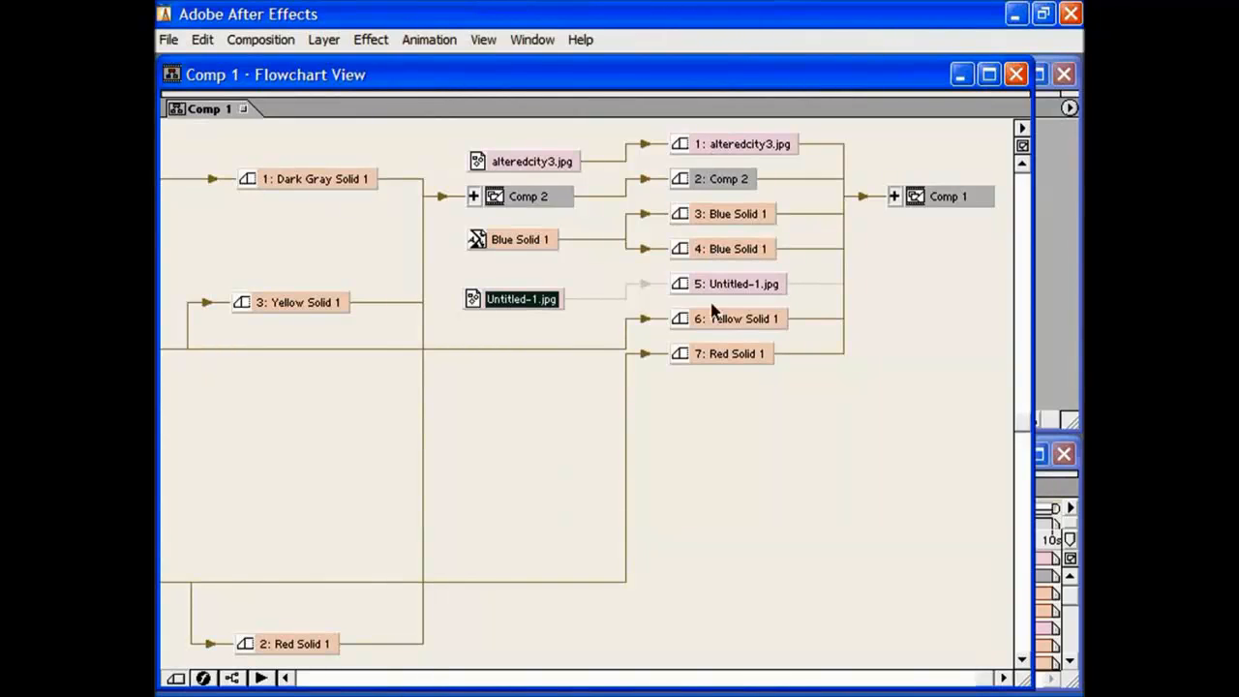